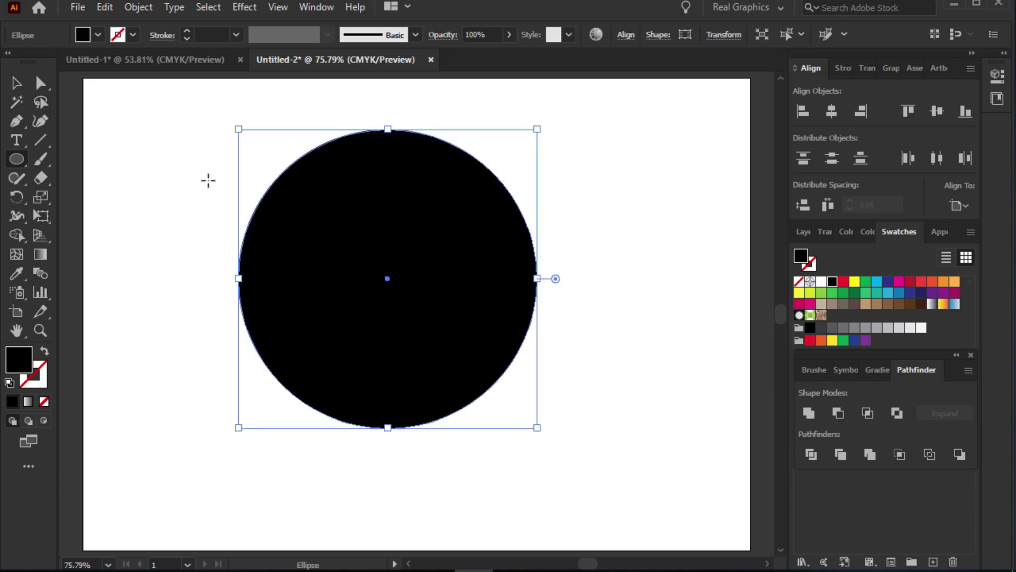
Step: Give the circle a black stroke and set its fill to none
left_click(132, 40)
left_click(44, 62)
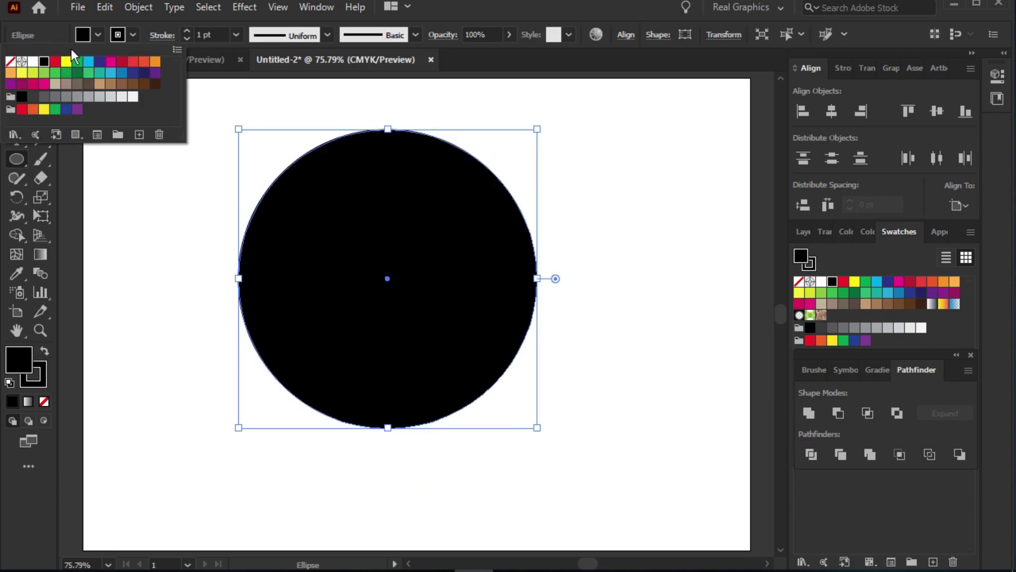
left_click(98, 35)
left_click(10, 62)
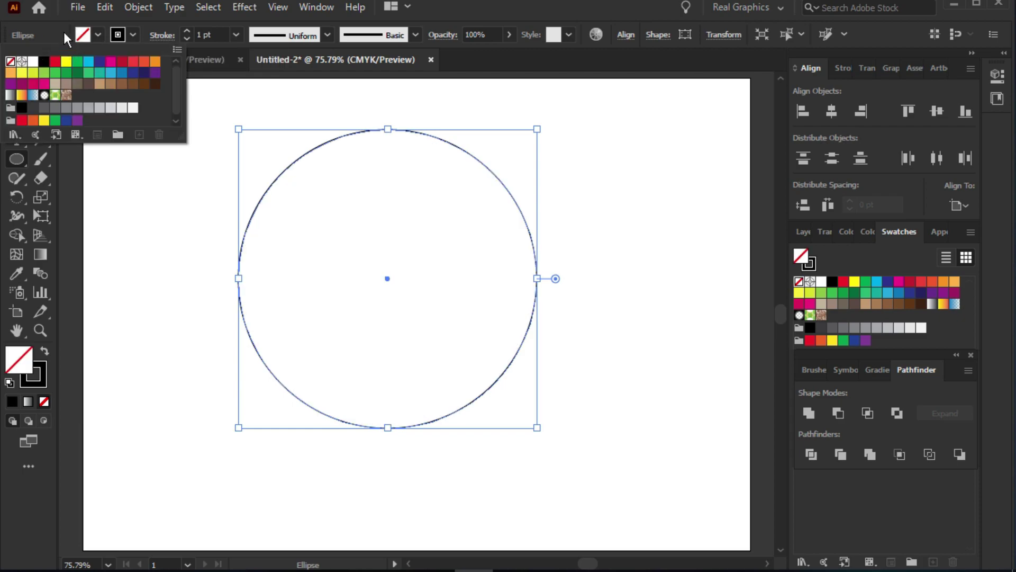
Step: Copy the circle, paste it in front, and shrink the copy proportionally about its center to form an inner ring
left_click(105, 12)
left_click(106, 81)
left_click(104, 7)
left_click(109, 118)
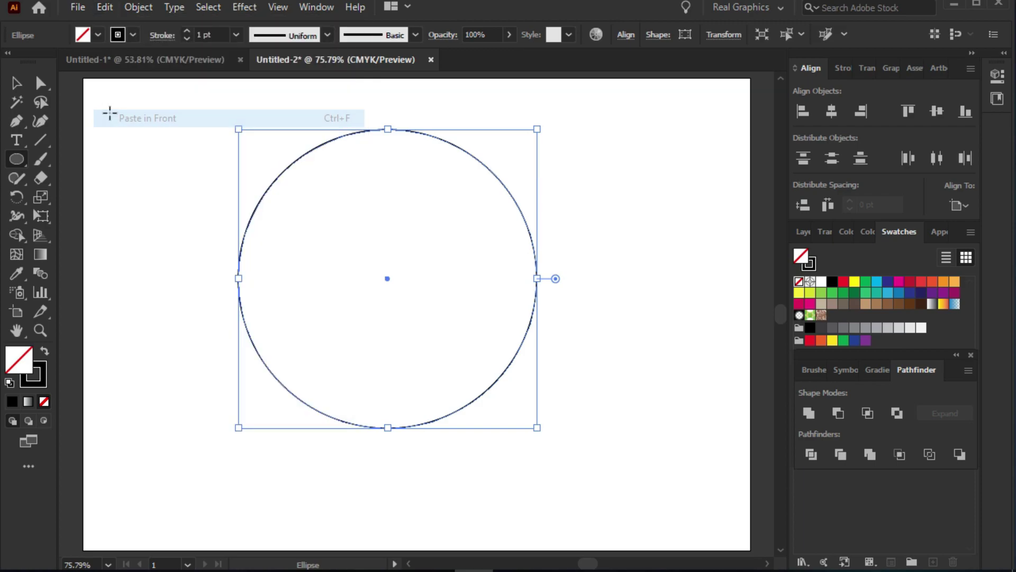
left_click_drag(537, 129, 527, 145)
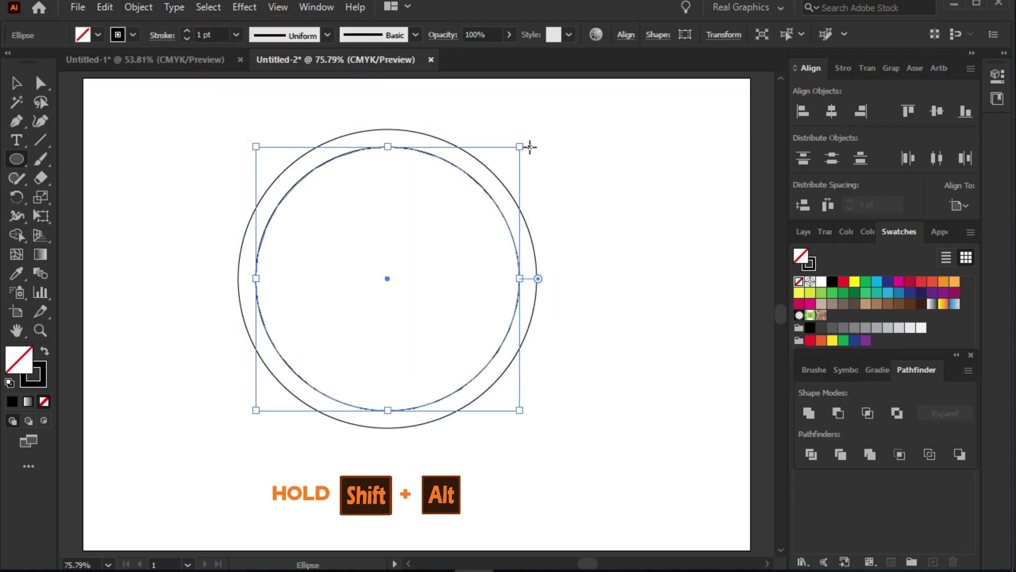
key("v")
left_click(84, 132)
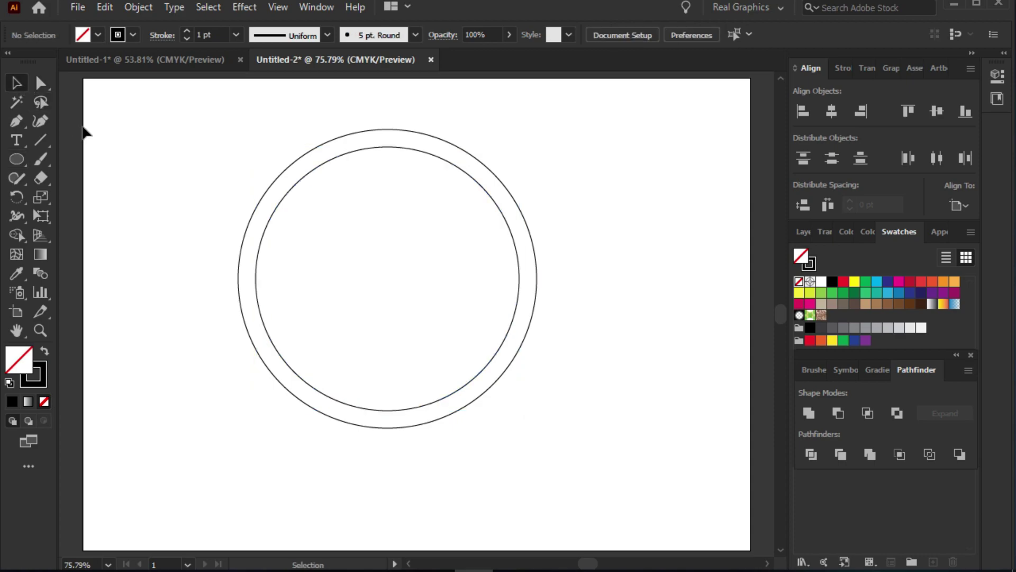
Step: Add the letter R as text beside the circles and set its font to Ethnocentric Regular
left_click(18, 142)
left_click(149, 139)
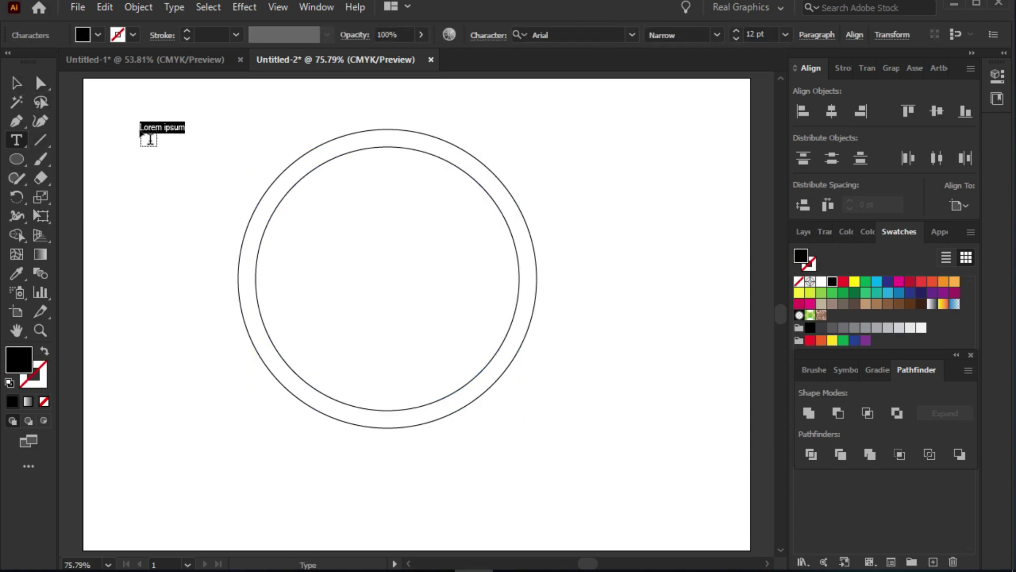
type("R")
left_click(578, 35)
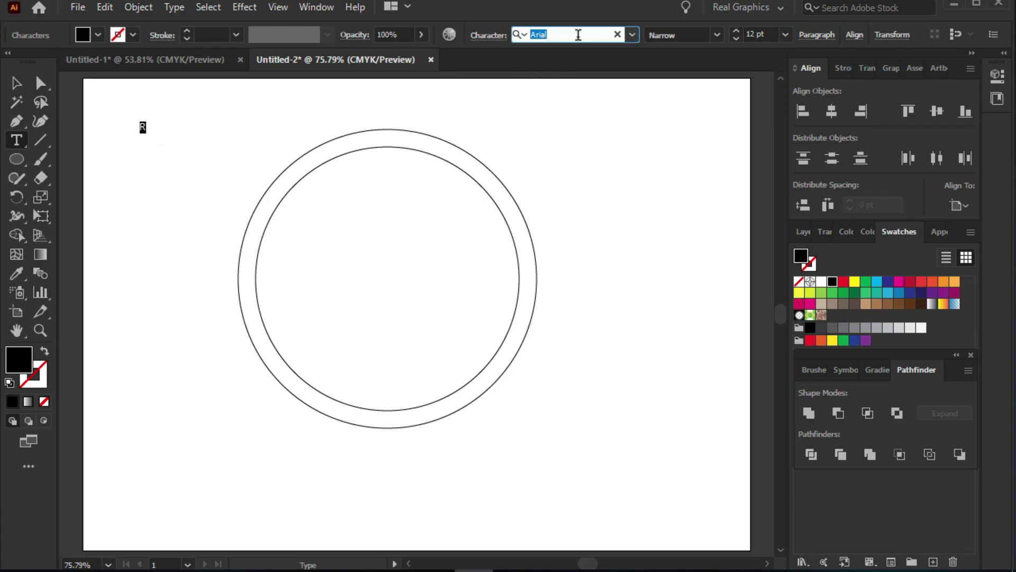
type("ETH")
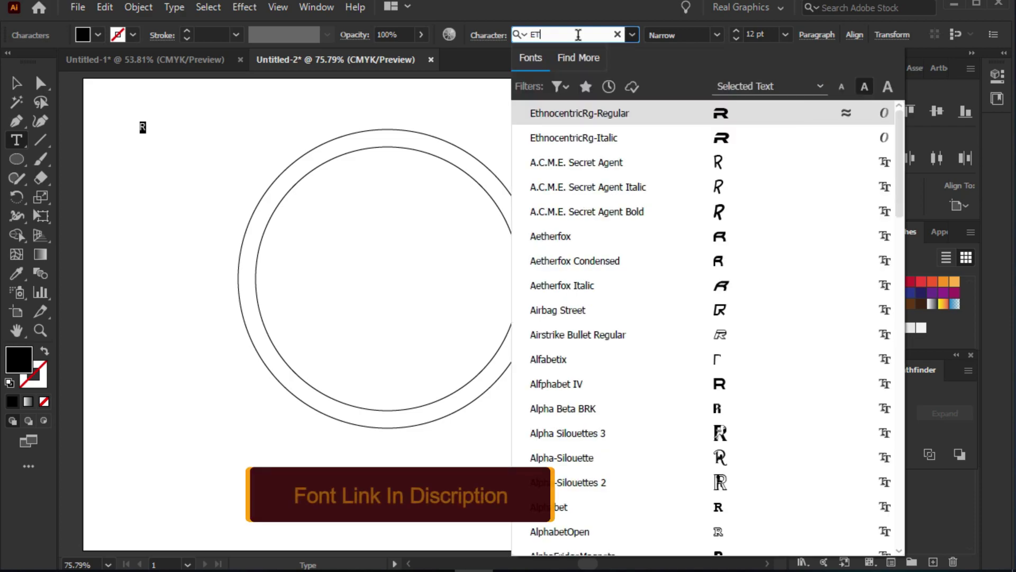
left_click(607, 114)
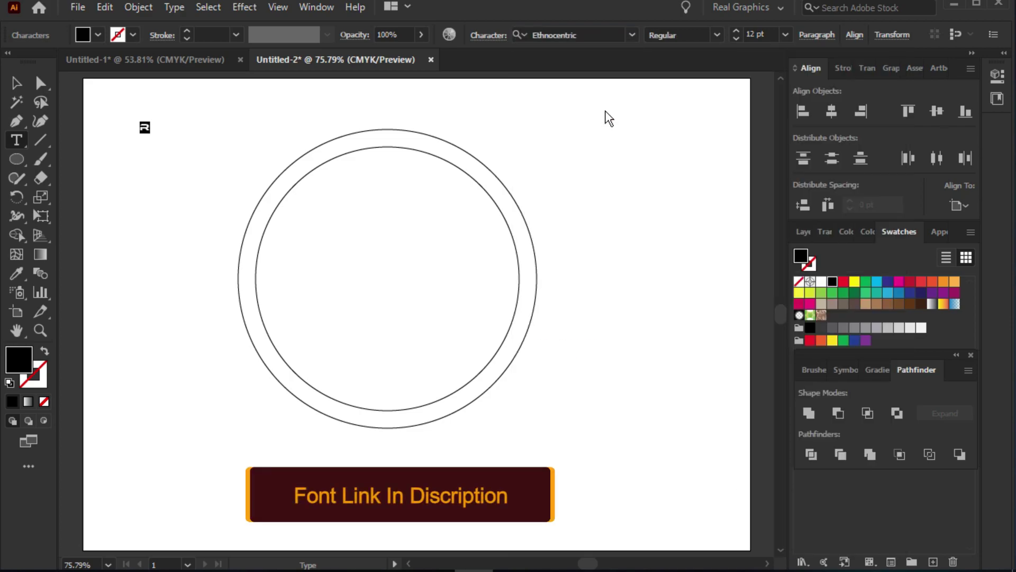
Step: Enlarge the letter R and convert it to outlines
left_click(21, 84)
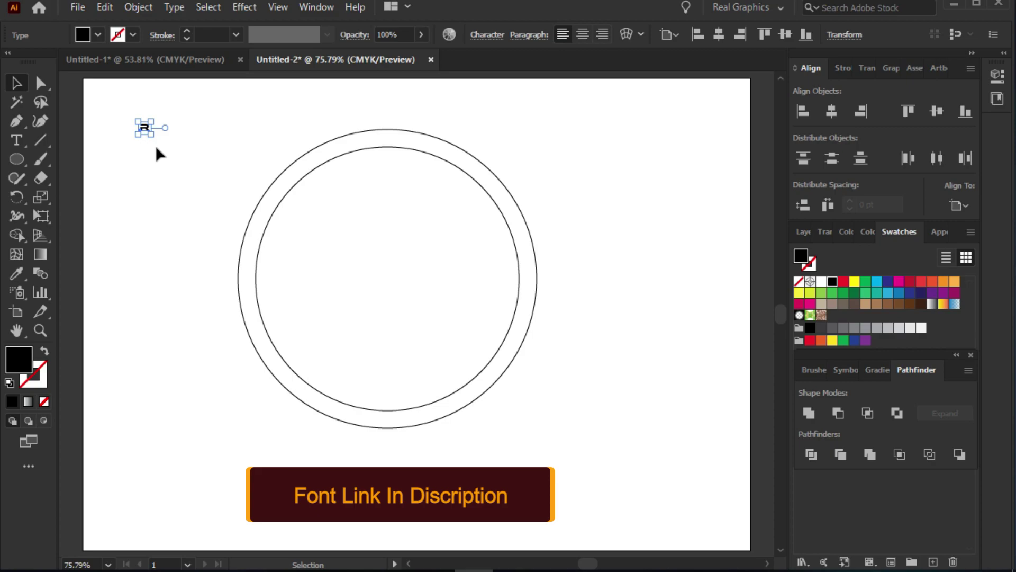
left_click_drag(153, 136, 236, 200)
mouse_move(201, 169)
left_mouse_down()
mouse_move(196, 142)
mouse_move(207, 180)
left_mouse_up()
right_click(192, 160)
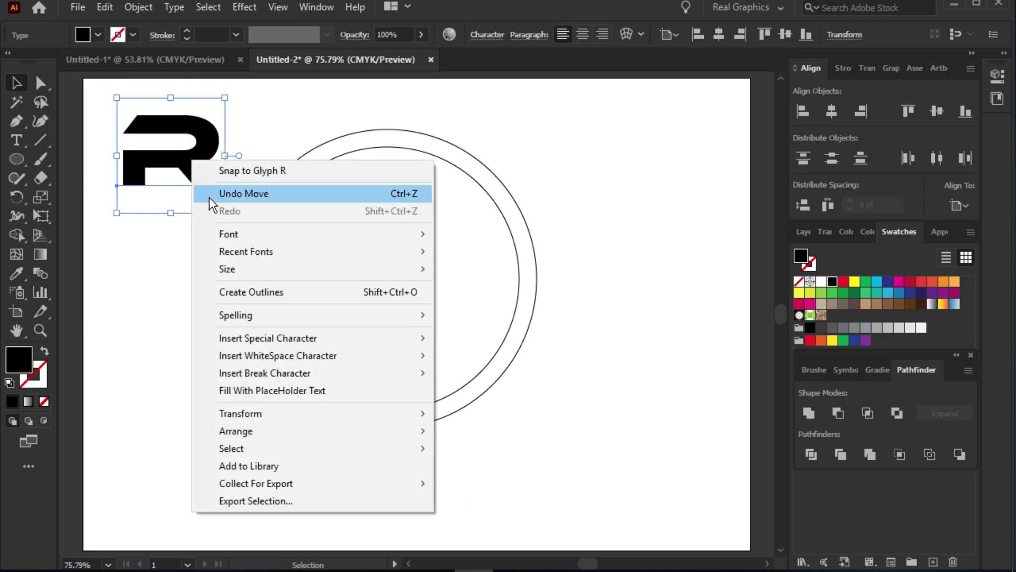
left_click(229, 293)
Step: Move the R inside the circles and align the letter and both circles to a common horizontal and vertical center
left_click_drag(197, 173, 424, 288)
left_click_drag(536, 176, 429, 253)
left_click(547, 128)
left_click_drag(548, 129, 382, 310)
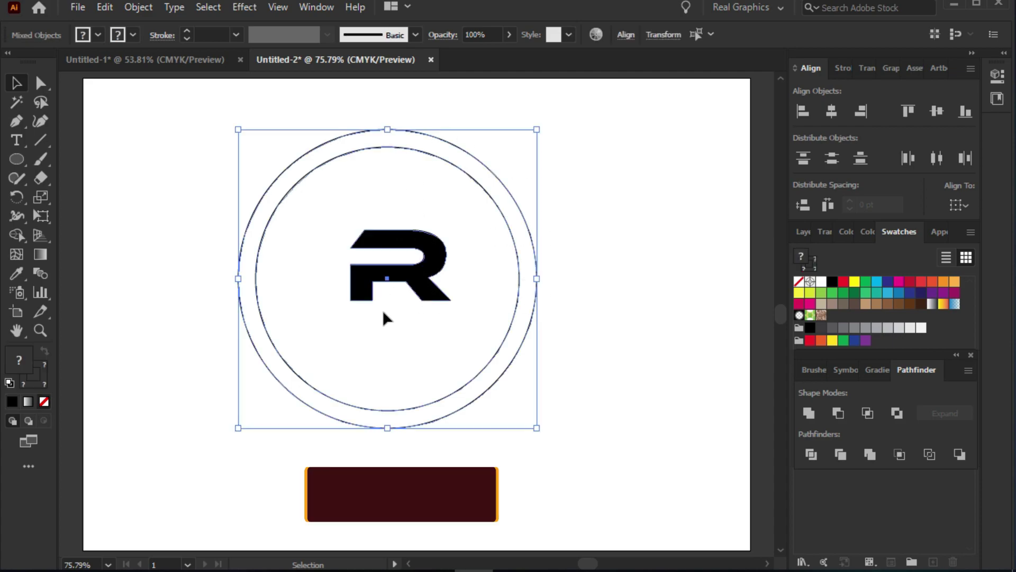
left_click(830, 111)
left_click(937, 110)
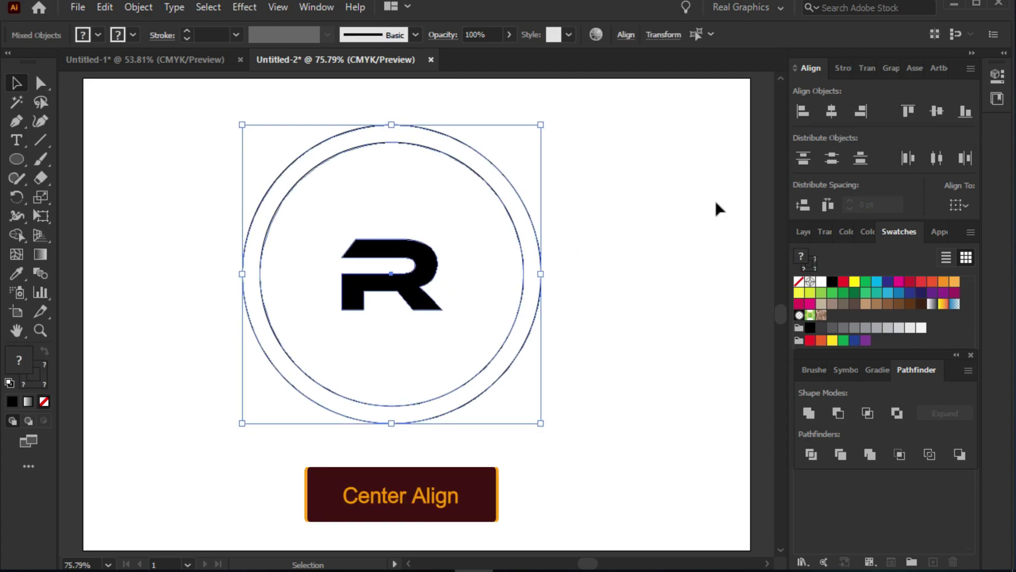
left_click(666, 219)
left_click(421, 258)
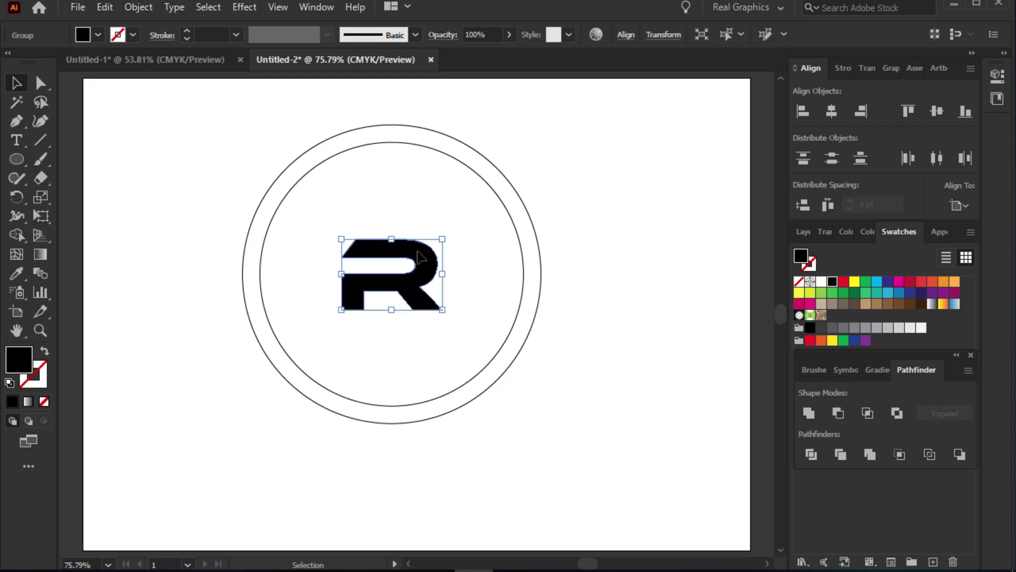
left_click(109, 193)
left_click_drag(17, 159, 74, 159)
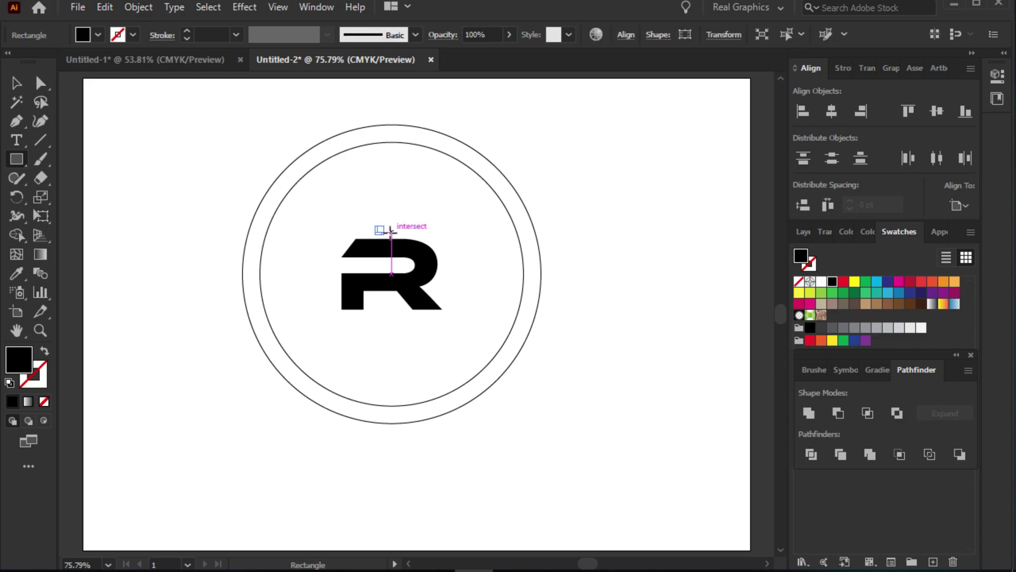
Step: Enlarge the R proportionally about its center inside the inner circle
left_click(16, 83)
left_click(391, 286)
left_click_drag(439, 311, 460, 329)
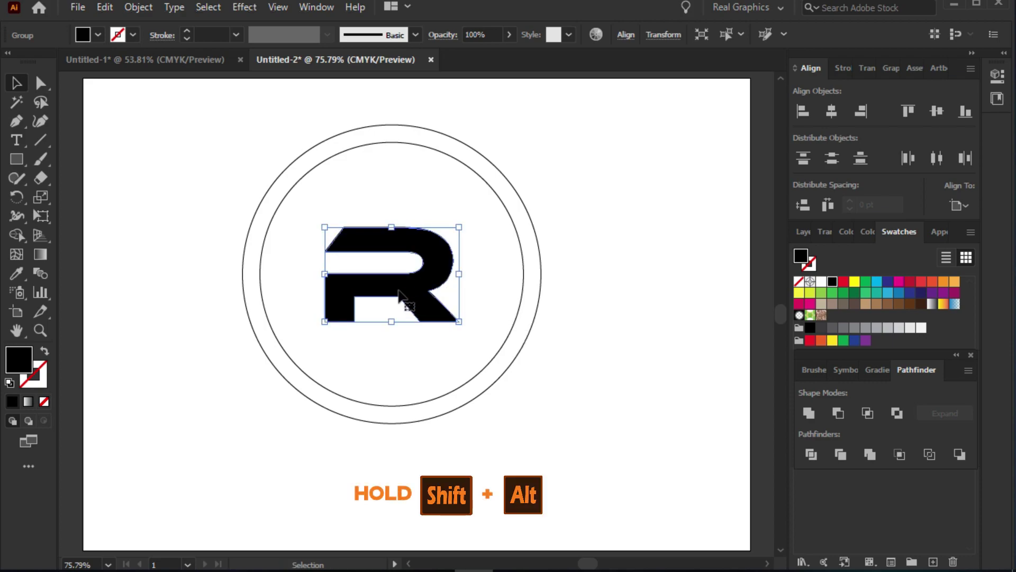
left_click(390, 215)
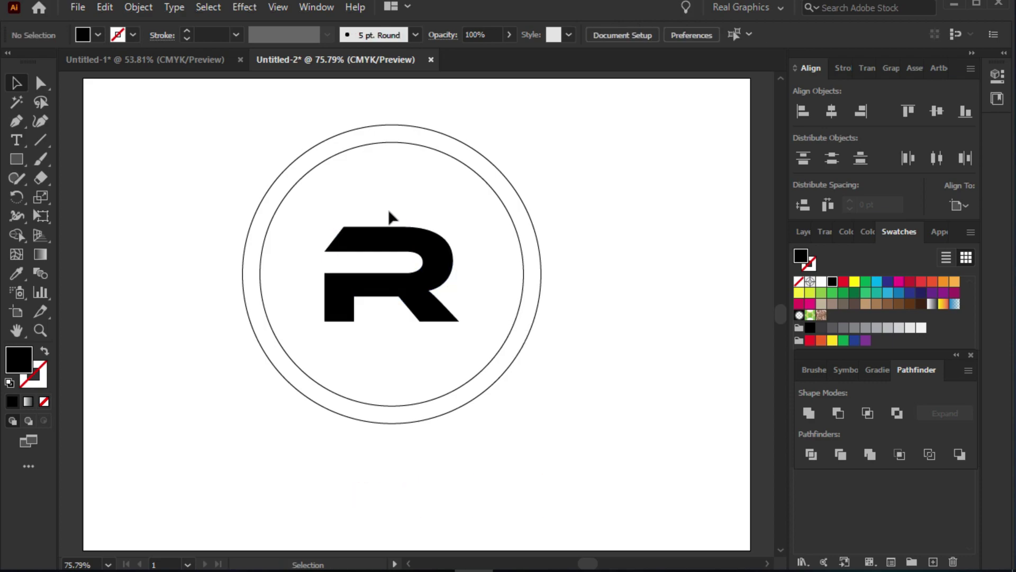
Step: Draw a narrow vertical black rectangle across the middle of the R and place a copy outside the circles
left_click(16, 159)
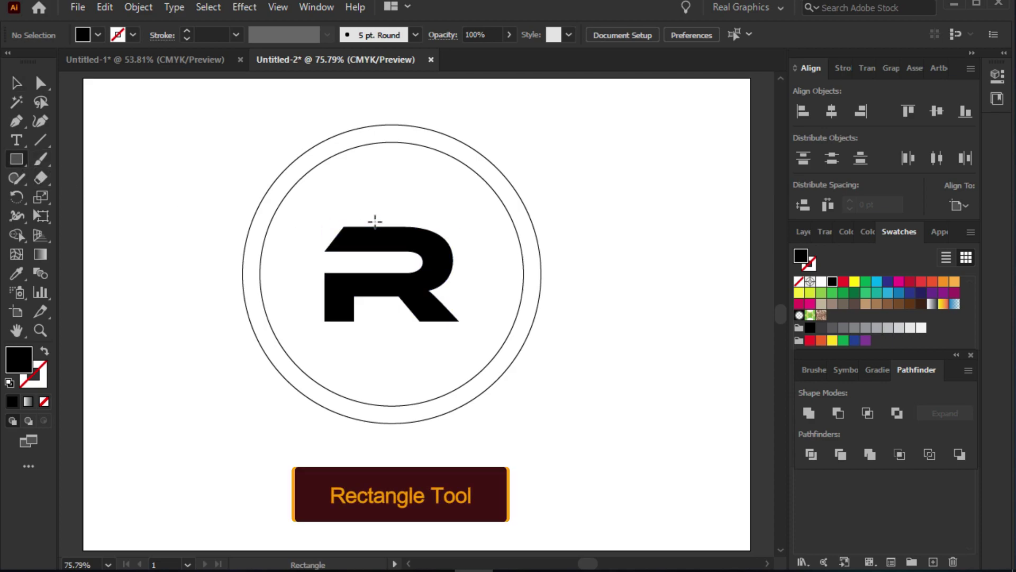
left_click_drag(376, 219, 385, 307)
left_click(21, 84)
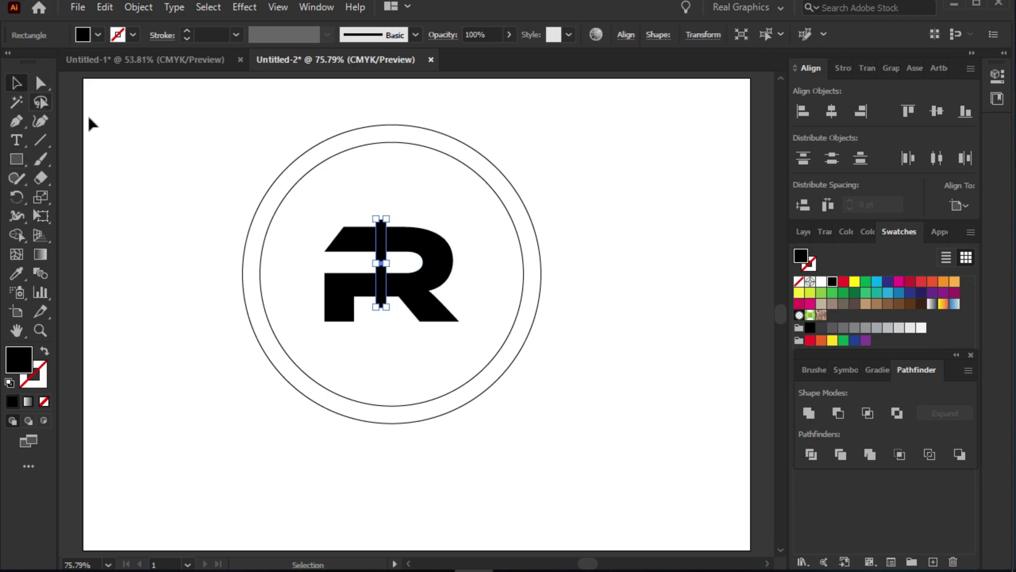
left_click_drag(382, 239, 605, 239)
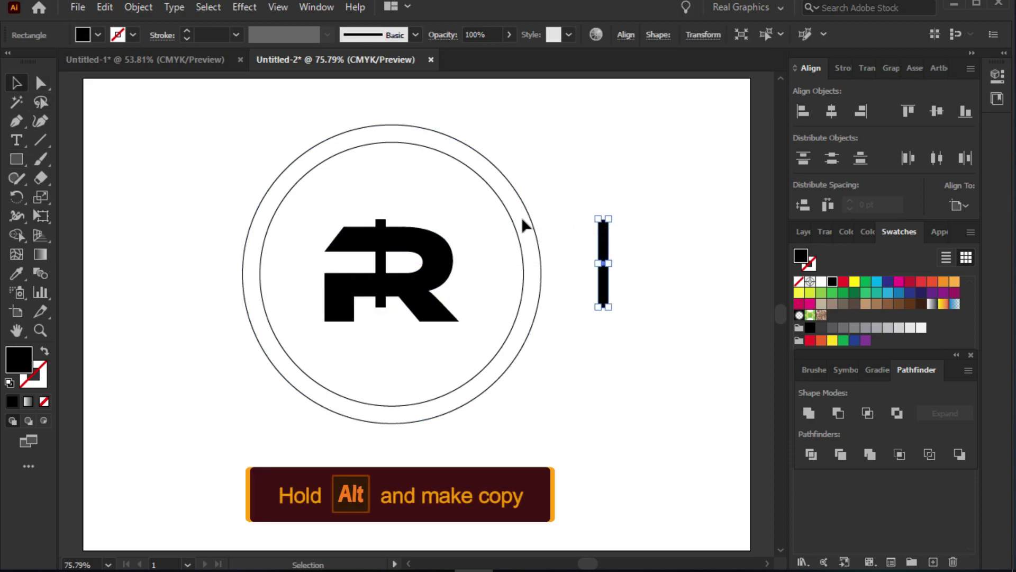
Step: Subtract the narrow rectangle from the R with Minus Front and ungroup the resulting pieces
left_click_drag(359, 210, 392, 238)
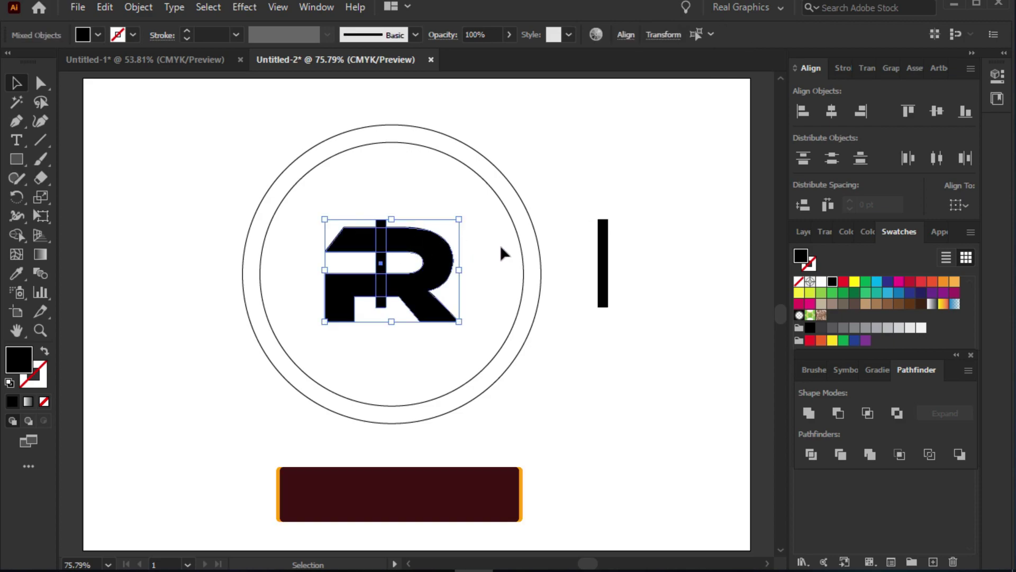
left_click(839, 412)
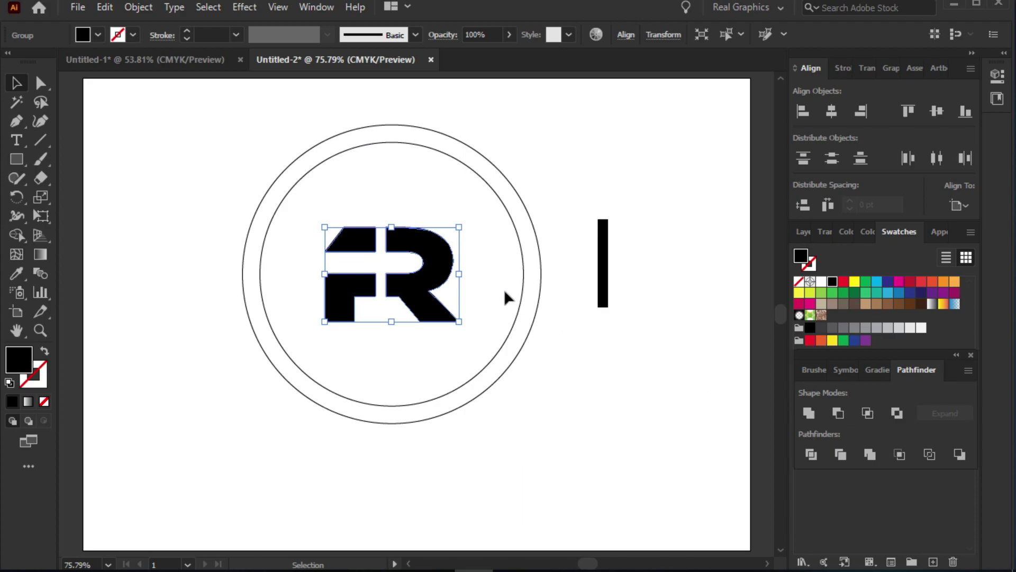
right_click(402, 239)
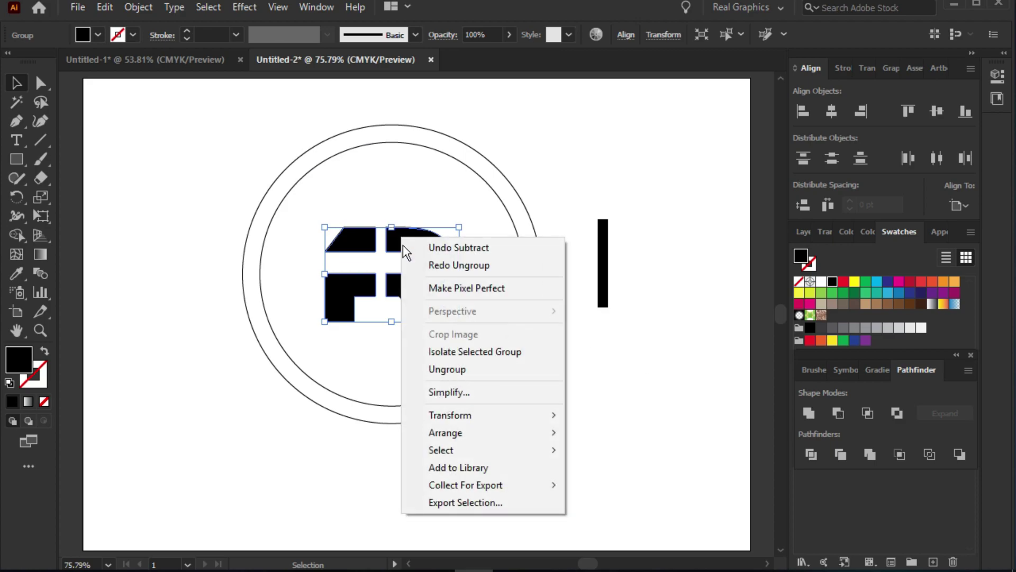
left_click(429, 369)
left_click(401, 356)
left_click(423, 249)
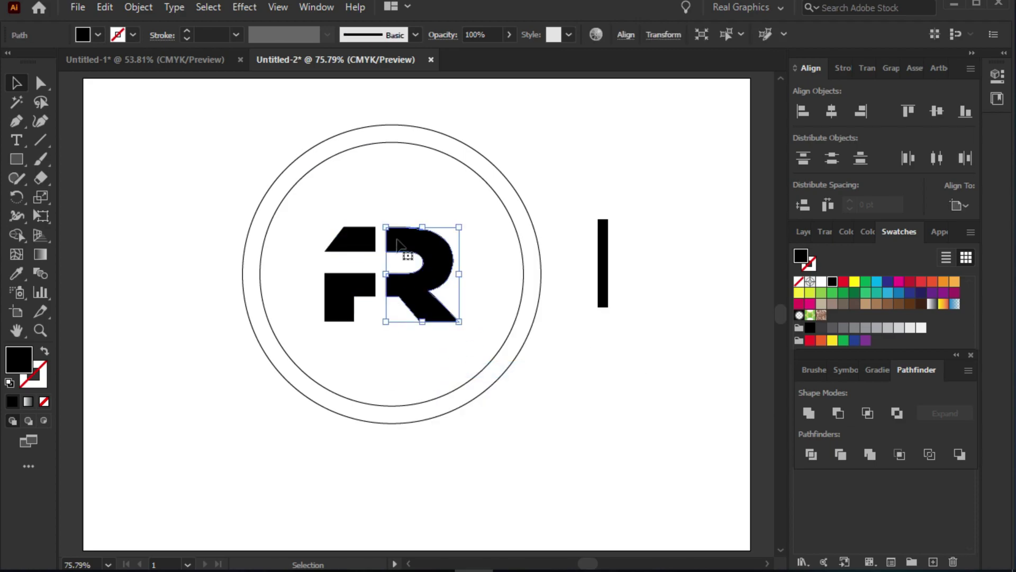
Step: Stretch the R's upper-left piece into a spike by moving its top-left anchor 120 pt left and its bottom-left anchor slightly left
left_click(356, 238)
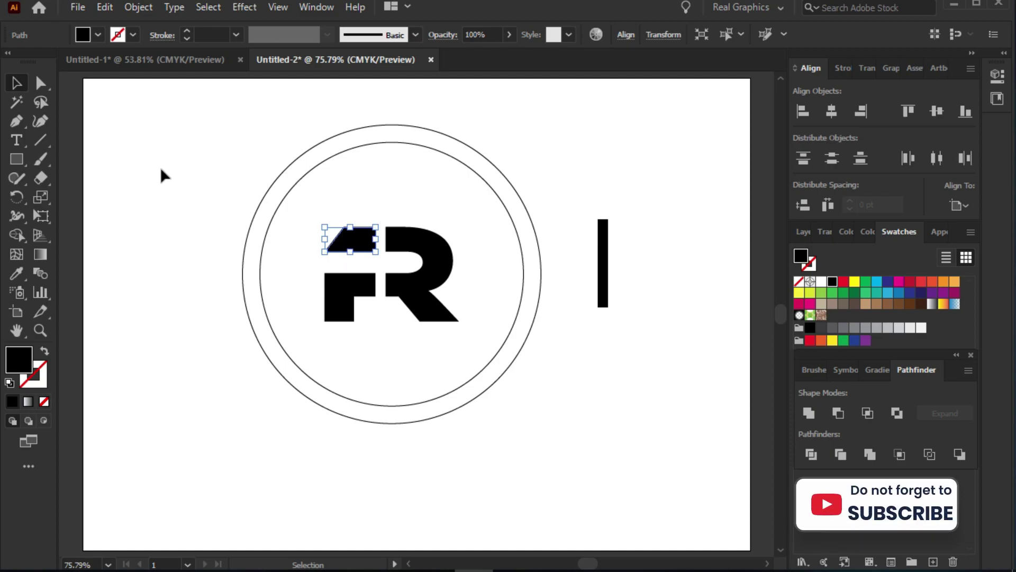
key("a")
left_click(344, 228)
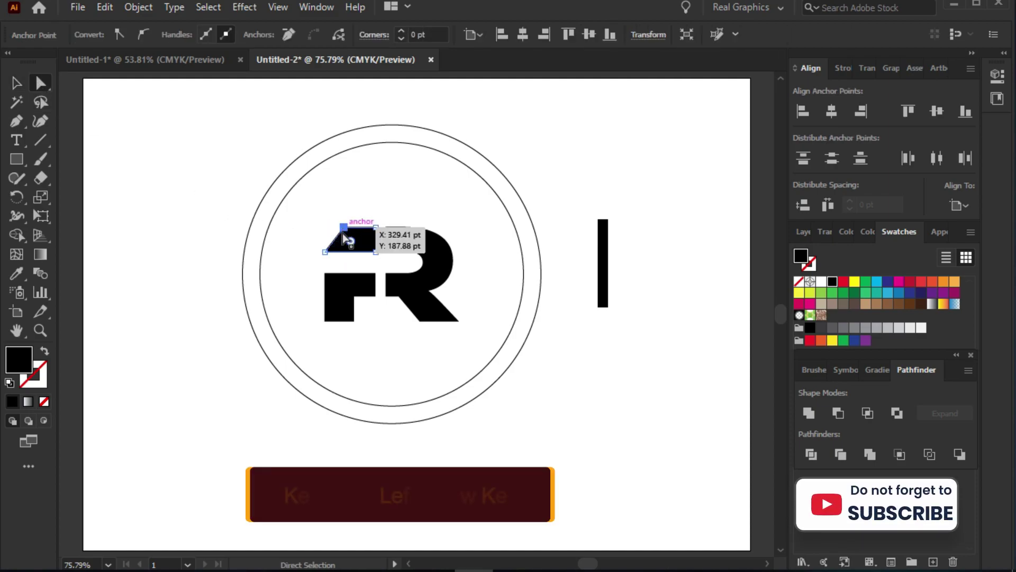
key("Left")
key("Left")
key("Left")
key("Left")
key("Left")
key("Left")
key("Left")
key("Left")
key("Left")
key("Left")
key("Left")
key("Left")
key("Left")
key("Left")
key("Left")
key("Left")
key("Left")
key("Left")
key("Left")
key("Left")
key("Left")
key("Left")
key("Left")
key("Left")
key("Left")
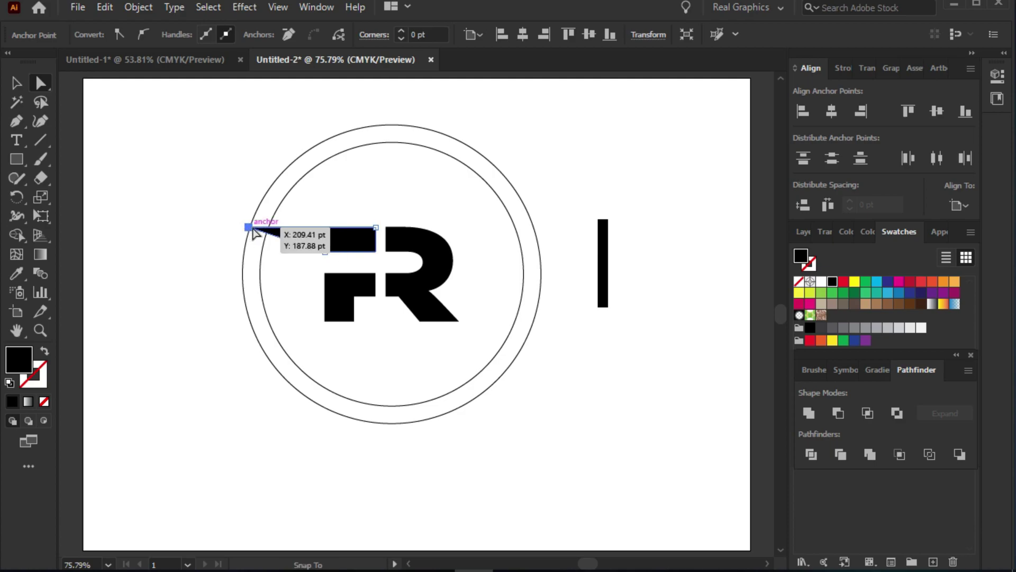
left_click_drag(325, 252, 313, 253)
Step: Extend the outer anchor of the R's diagonal leg to the outer circle and delete the leg's lower-left anchor point
left_click(438, 320)
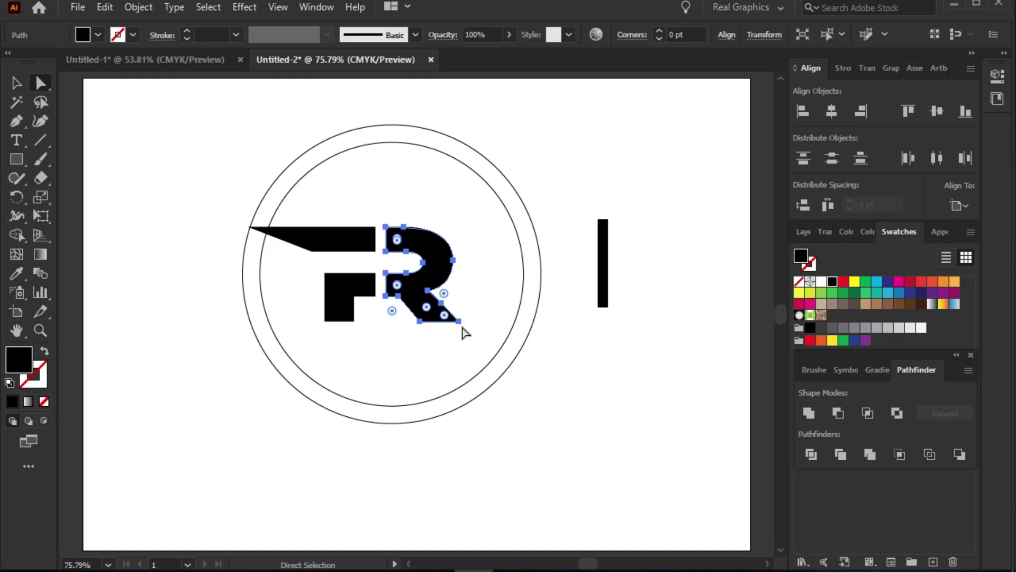
left_click_drag(458, 321, 506, 368)
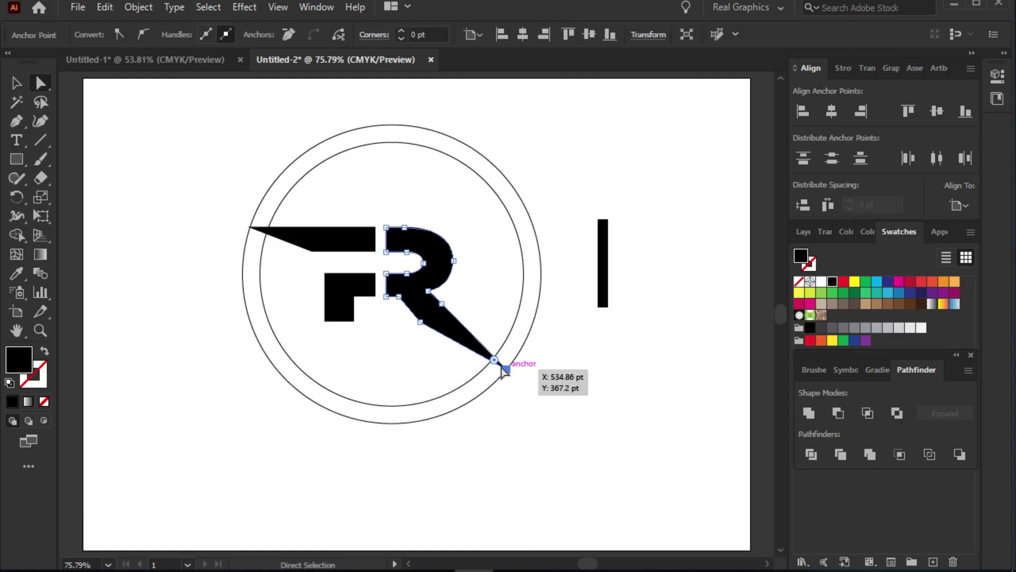
left_click(421, 321)
key("Delete")
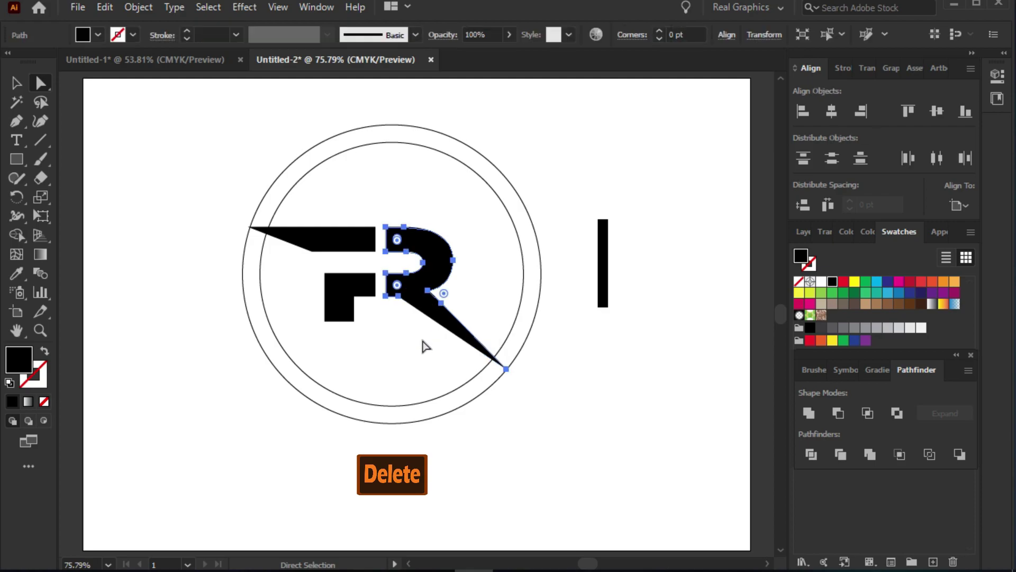
left_click(421, 342)
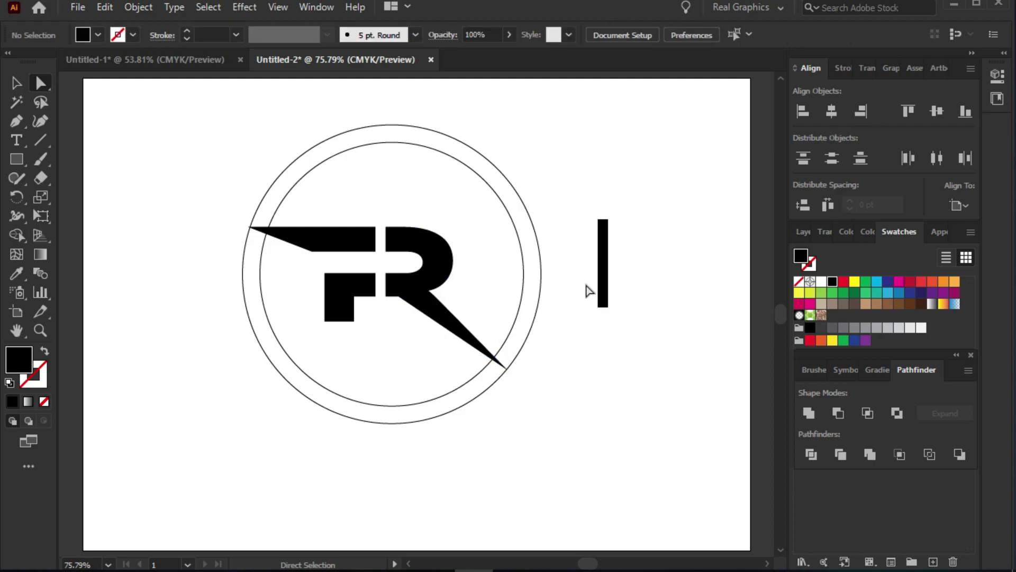
Step: Copy the spare bar to beside the leg's tip and lay the original horizontally along the left spike's upper edge
left_click_drag(600, 281, 212, 215)
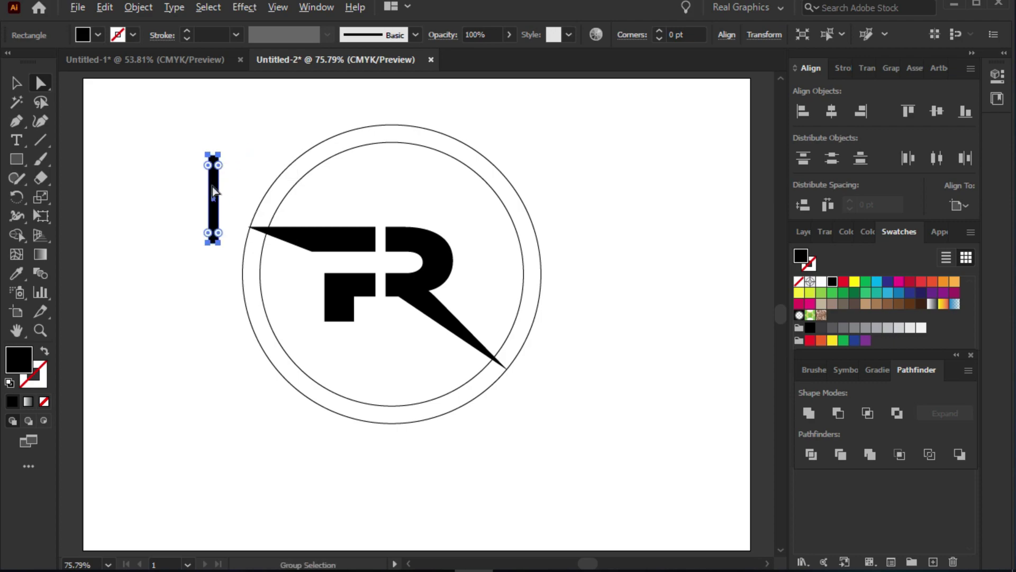
key("v")
left_click_drag(216, 183, 539, 362)
left_click(216, 170)
left_click_drag(222, 150, 277, 230)
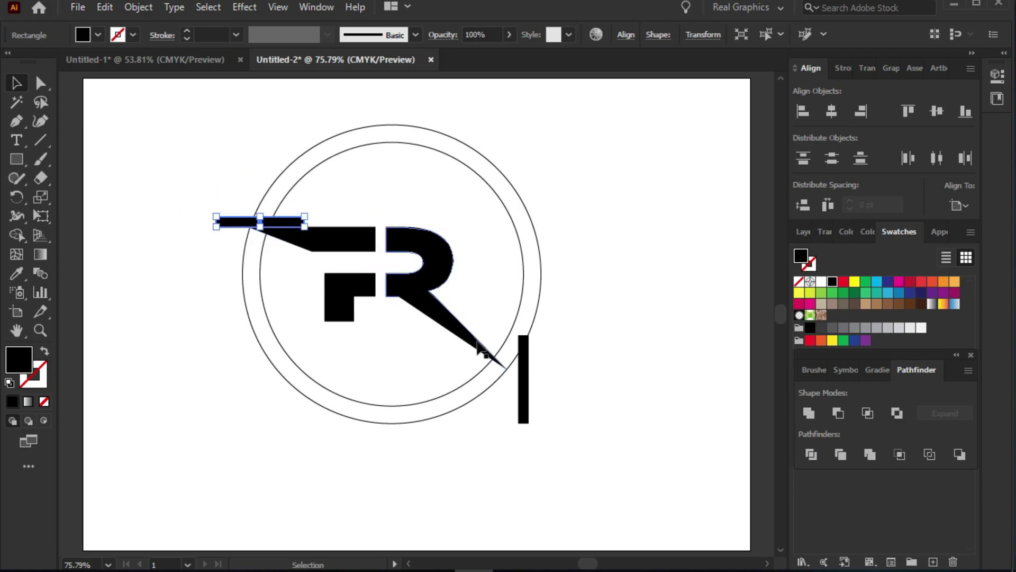
Step: Rotate the bar beside the leg's tip to match the leg's slope and place it flush along the leg's lower edge
left_click(523, 376)
left_click(48, 335)
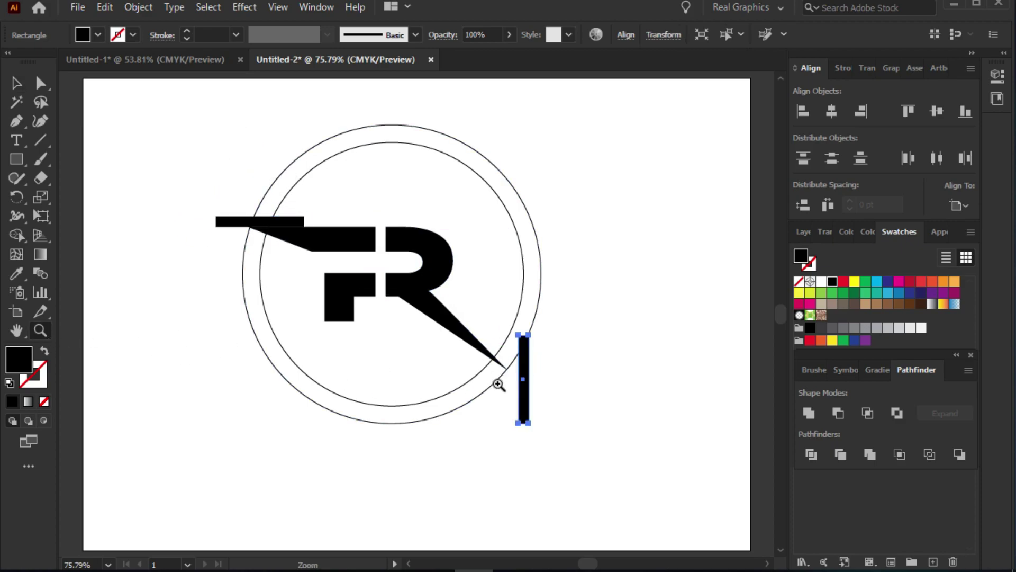
left_click(498, 383)
left_click(500, 380)
left_click(500, 380)
left_click(500, 378)
left_click(23, 88)
left_click_drag(593, 289, 428, 231)
left_click_drag(463, 506, 601, 411)
left_click_drag(431, 328, 458, 348)
left_click(348, 290)
key("Delete")
left_click(376, 271)
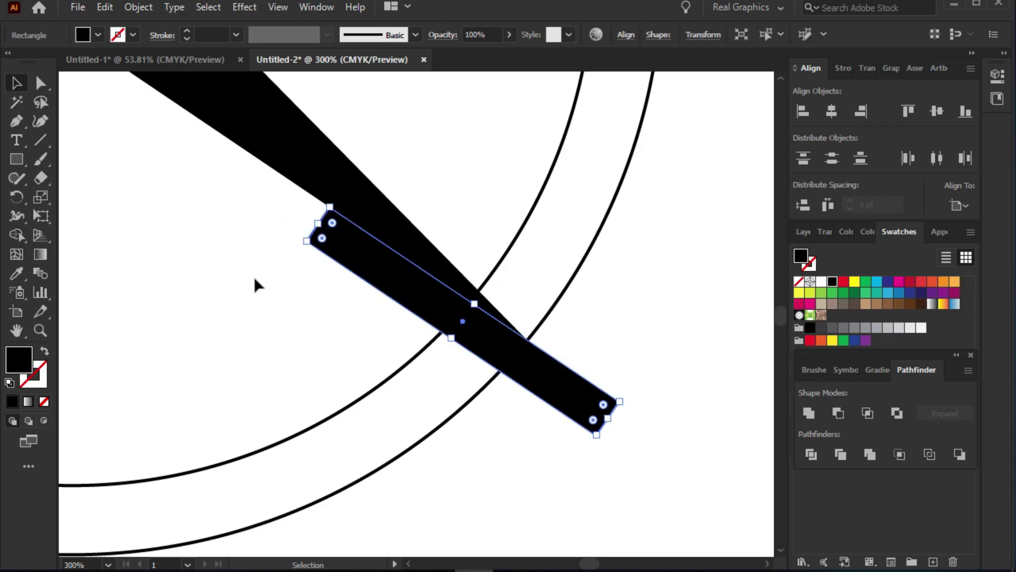
Step: Cut away both bars and the ring segments beneath them with Shape Builder, leaving gaps beside the left spike and the leg's tip
scroll(256, 277, "down", 4)
scroll(236, 278, "up", 1)
left_click(315, 302)
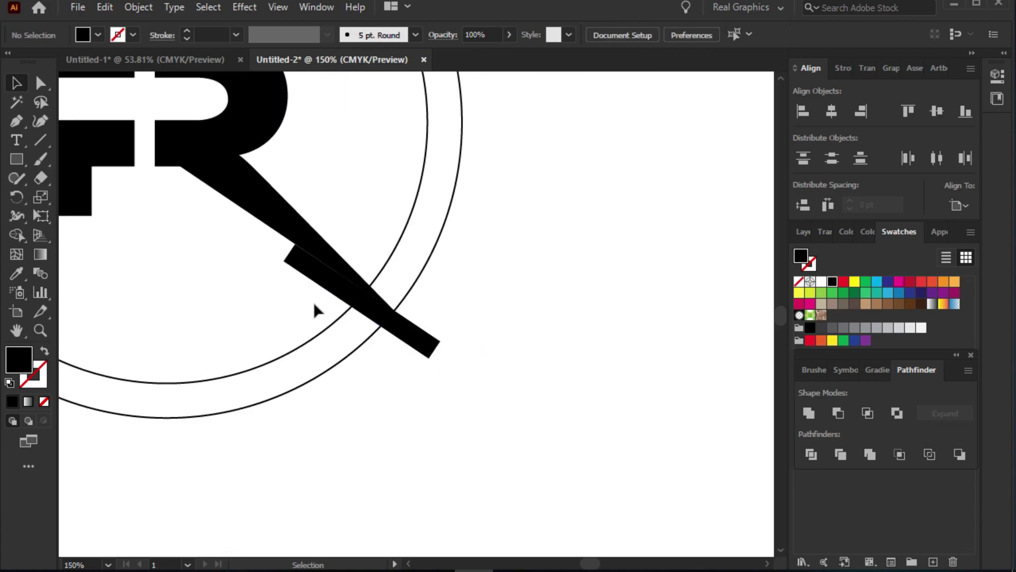
key("ctrl+0")
left_click_drag(207, 141, 554, 421)
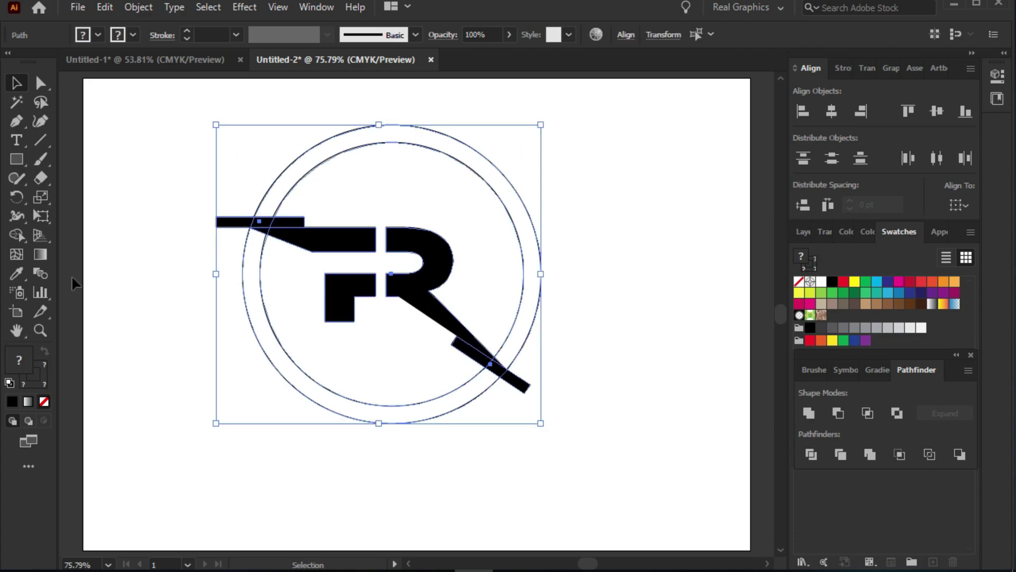
left_click(16, 236)
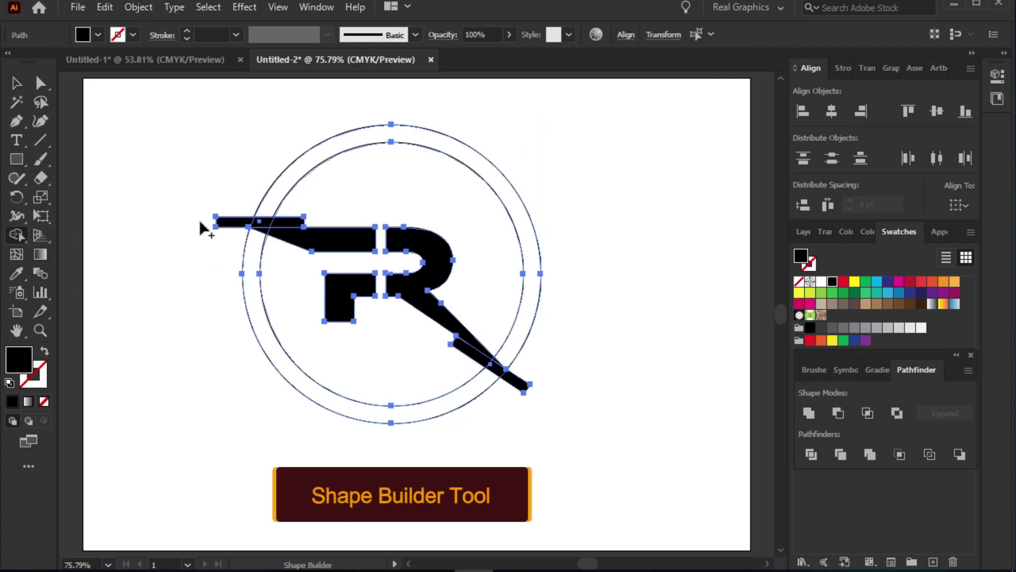
left_click(227, 221, "alt")
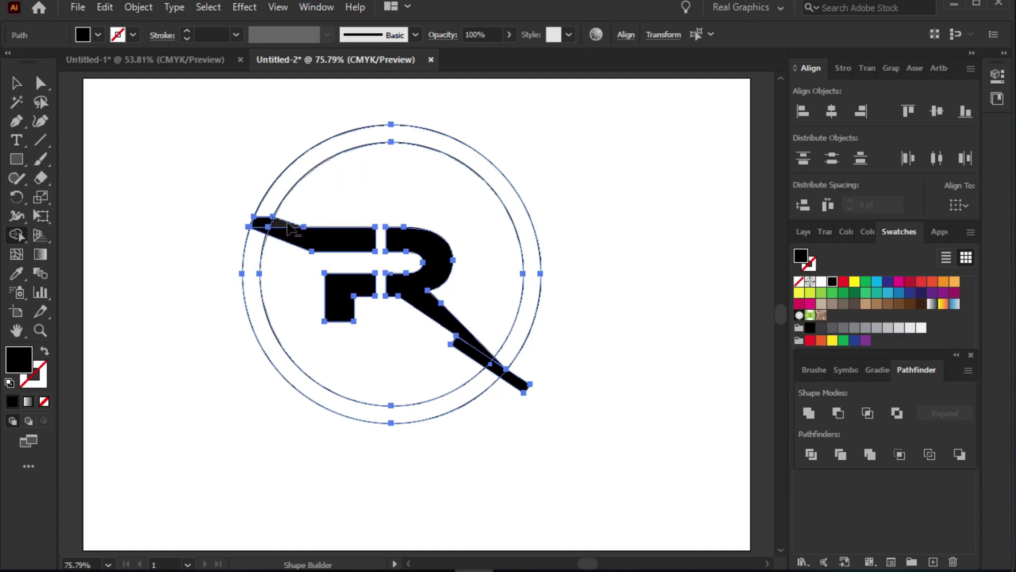
left_click(296, 228)
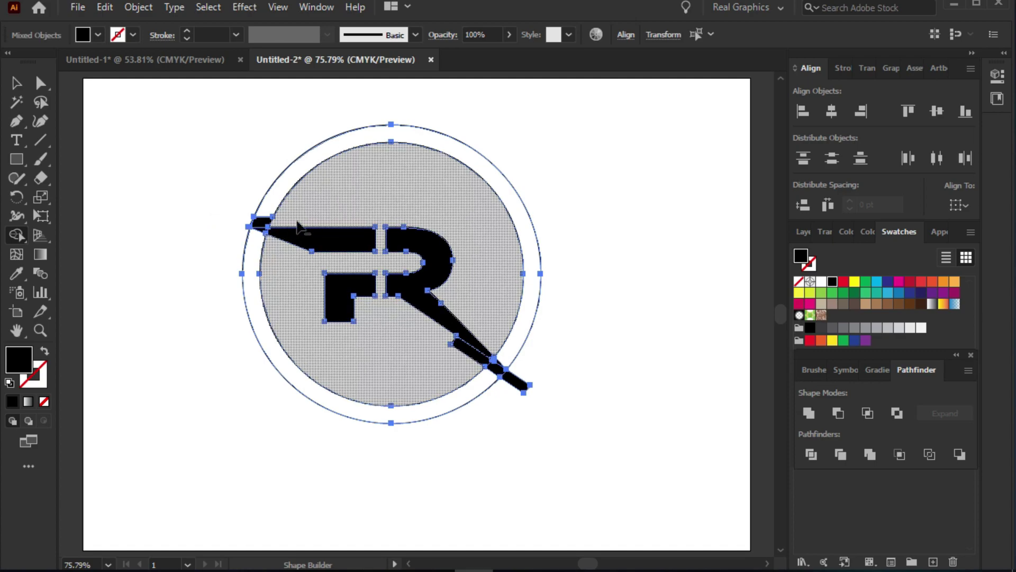
left_click(267, 221, "alt")
left_click_drag(479, 362, 537, 397)
key("v")
left_click(119, 159)
Step: With Shape Builder and a red fill, merge the left spike with the ring's lower arc and fill the R's lower-left piece
left_click_drag(207, 117, 569, 417)
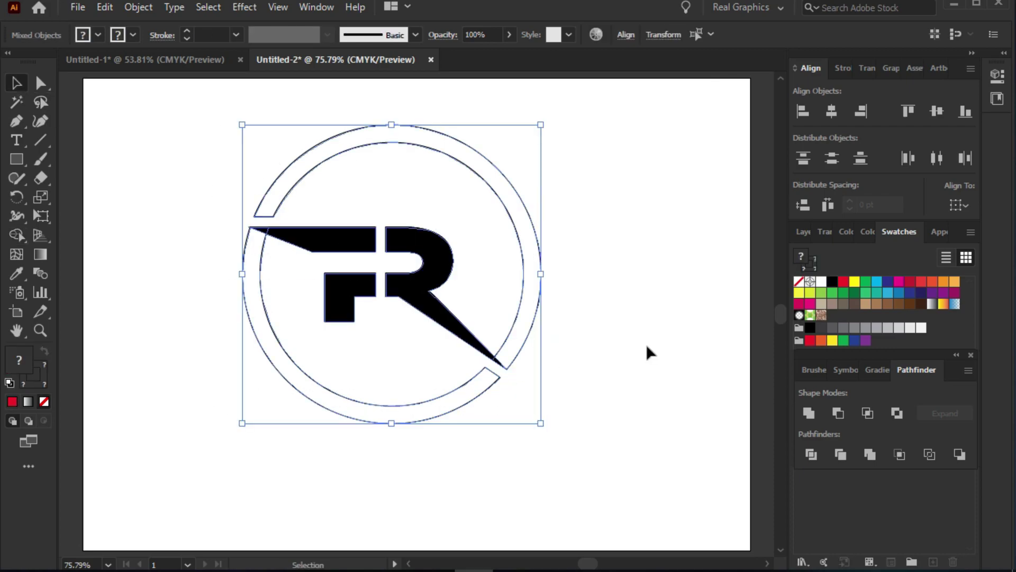
left_click(632, 353)
left_click_drag(197, 114, 586, 438)
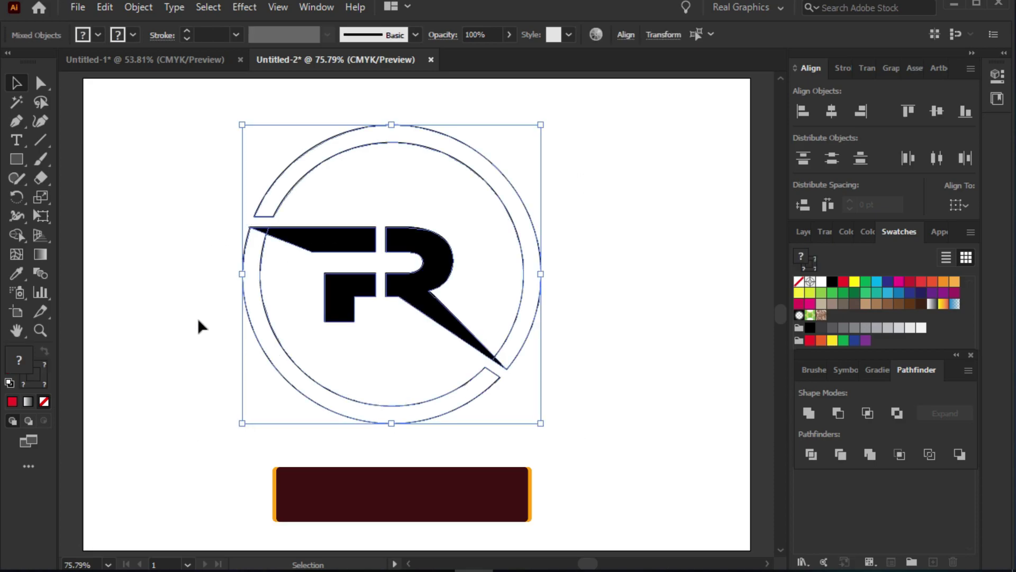
left_click(16, 235)
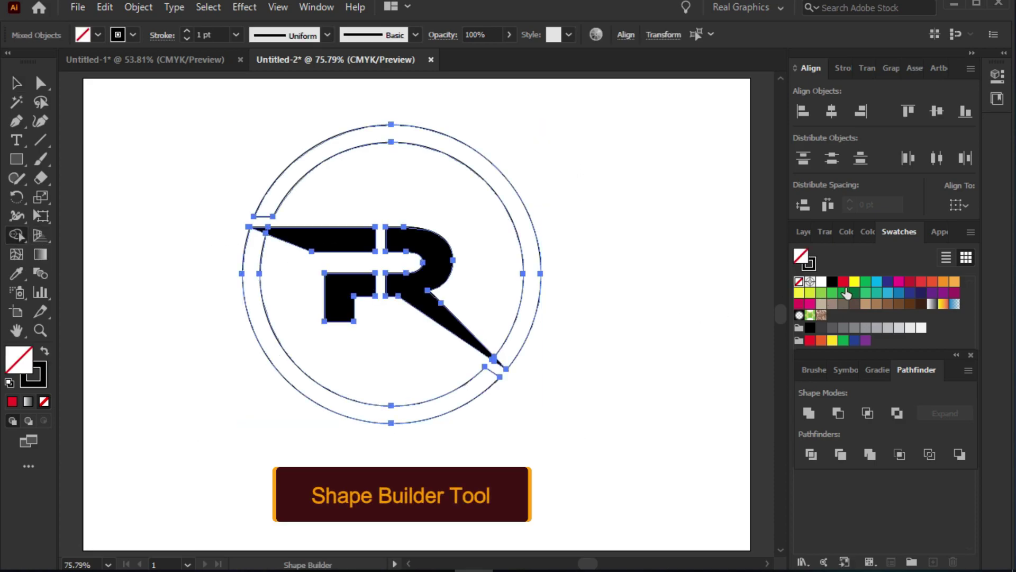
left_click(845, 281)
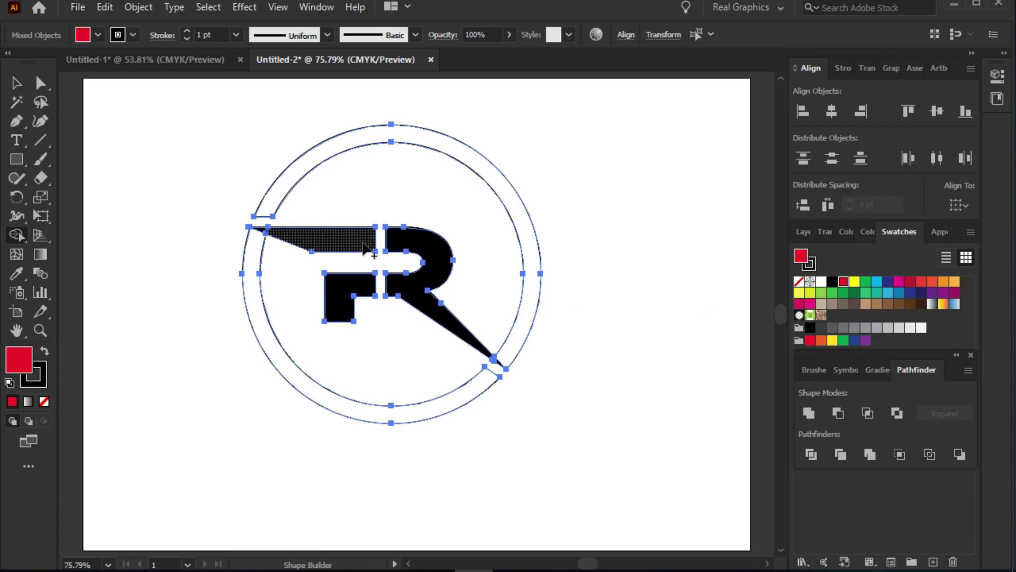
mouse_move(281, 235)
left_mouse_down()
mouse_move(256, 236)
mouse_move(259, 245)
left_mouse_up()
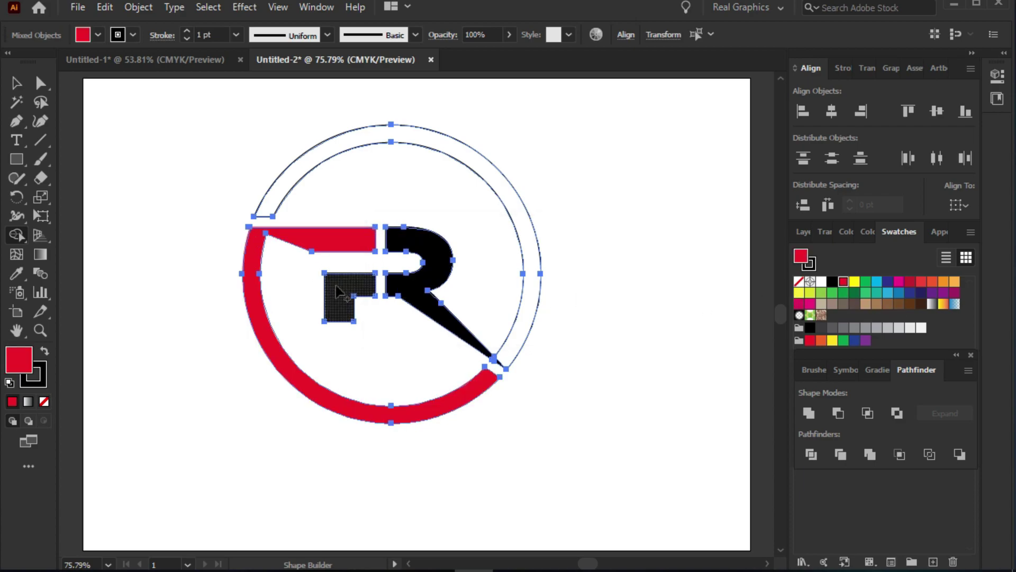
left_click(337, 291)
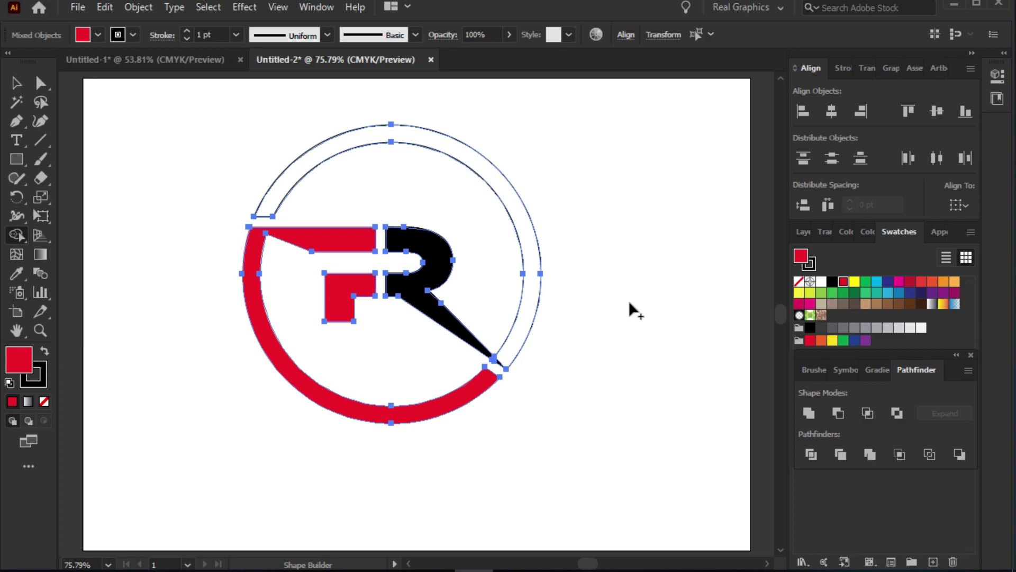
Step: With Shape Builder and a black fill, merge the R's right half and diagonal leg with the ring's upper arc
left_click(833, 283)
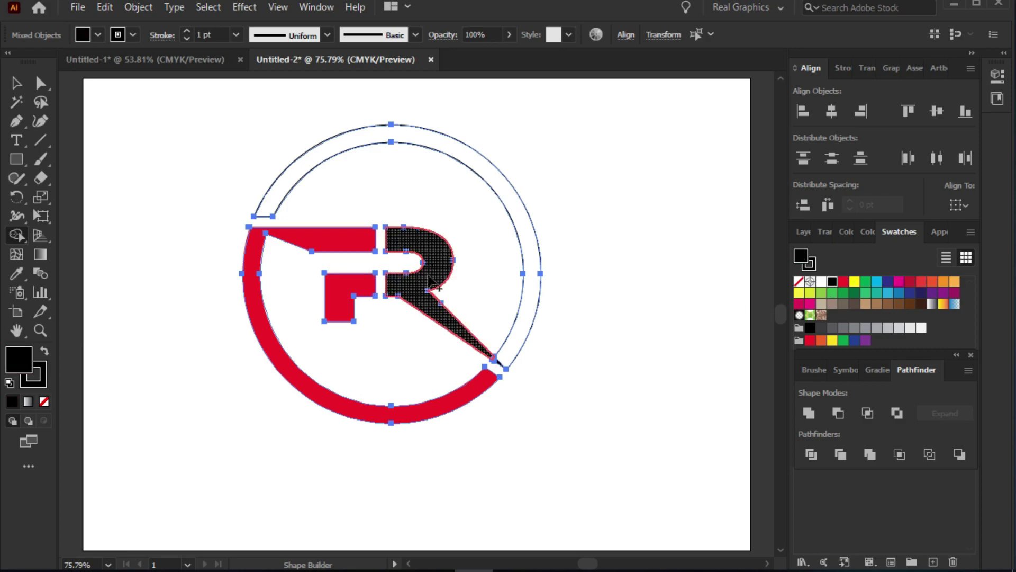
left_click(439, 318)
left_click_drag(487, 351, 504, 368)
left_click(17, 85)
left_click(136, 140)
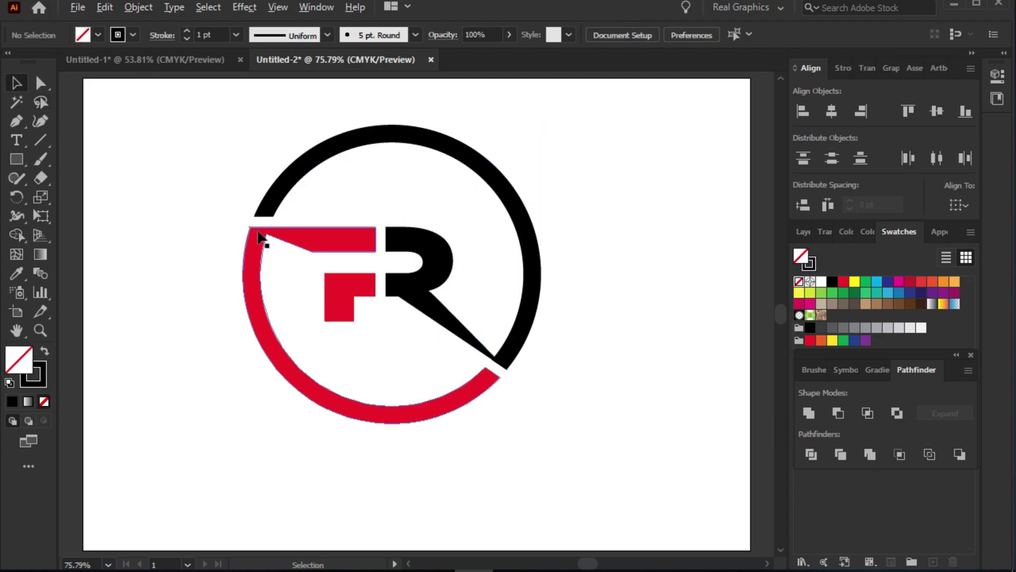
Step: Delete the stray black sliver at the outer corner of the red spike
scroll(254, 233, "up", 4)
scroll(249, 228, "up", 5)
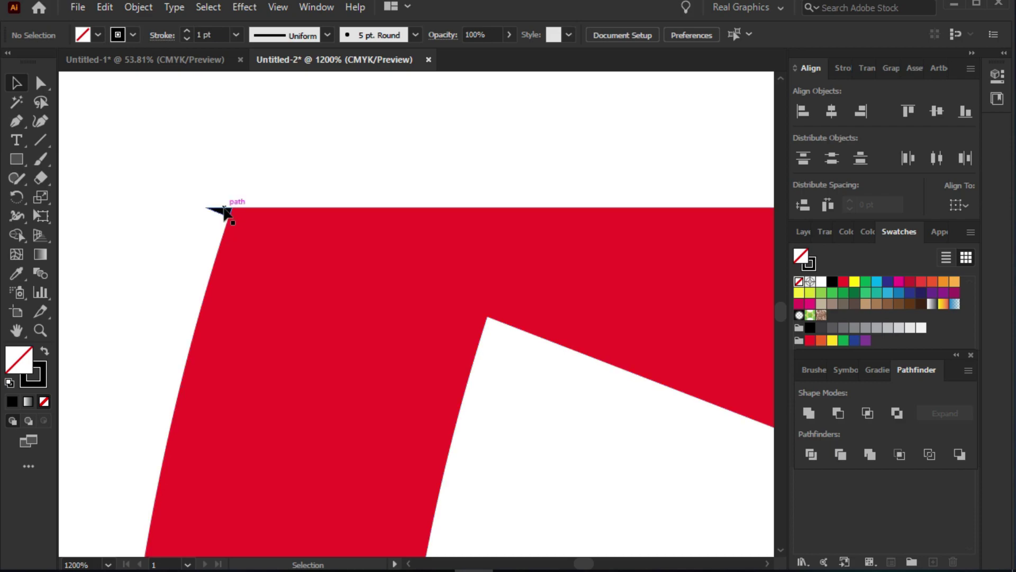
left_click(221, 212)
key("Delete")
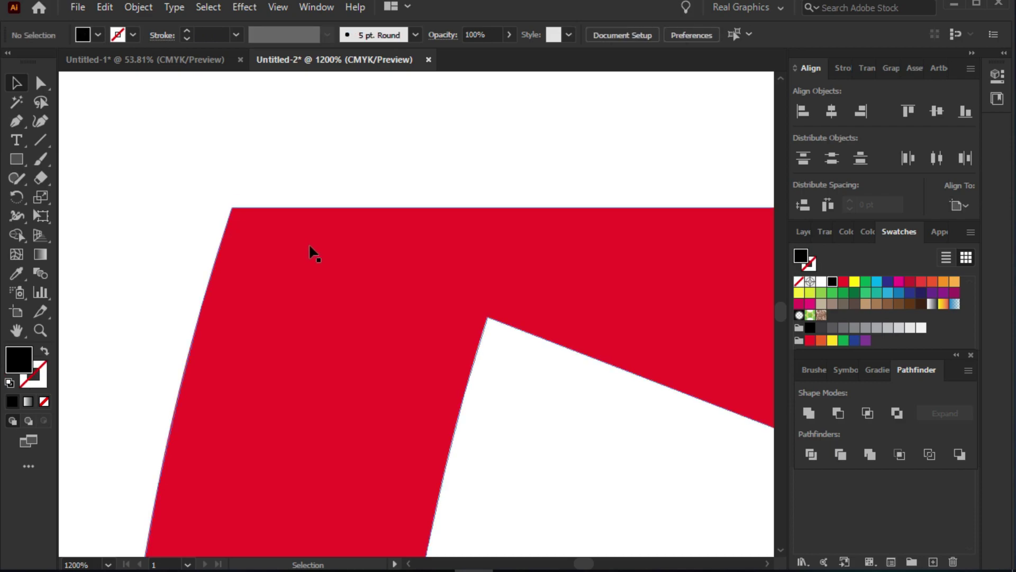
key("ctrl+0")
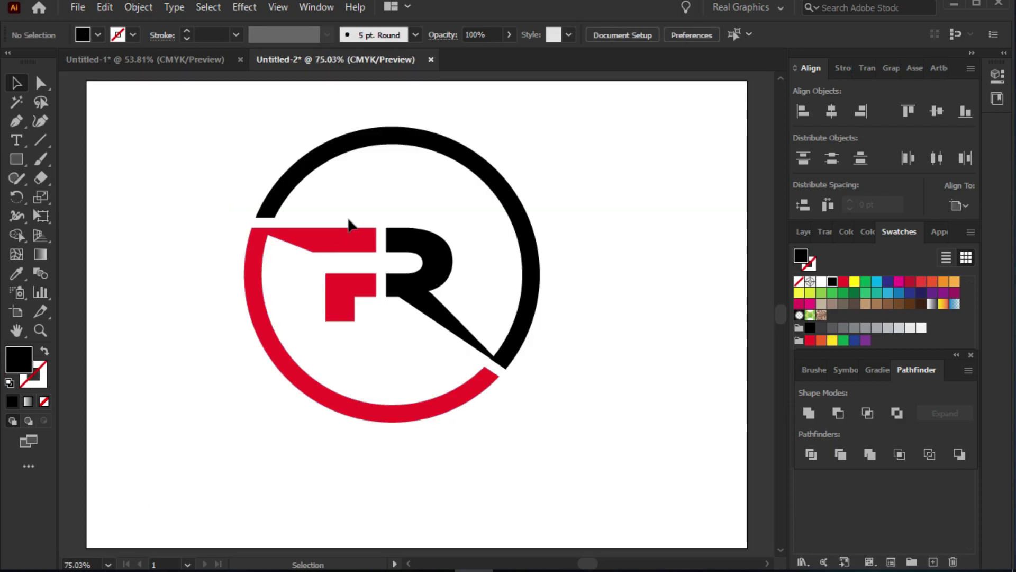
Step: Temporarily hide the black path to delete the leftover compound path near the leg's tip, and show the black path again
key("a")
left_click(524, 225)
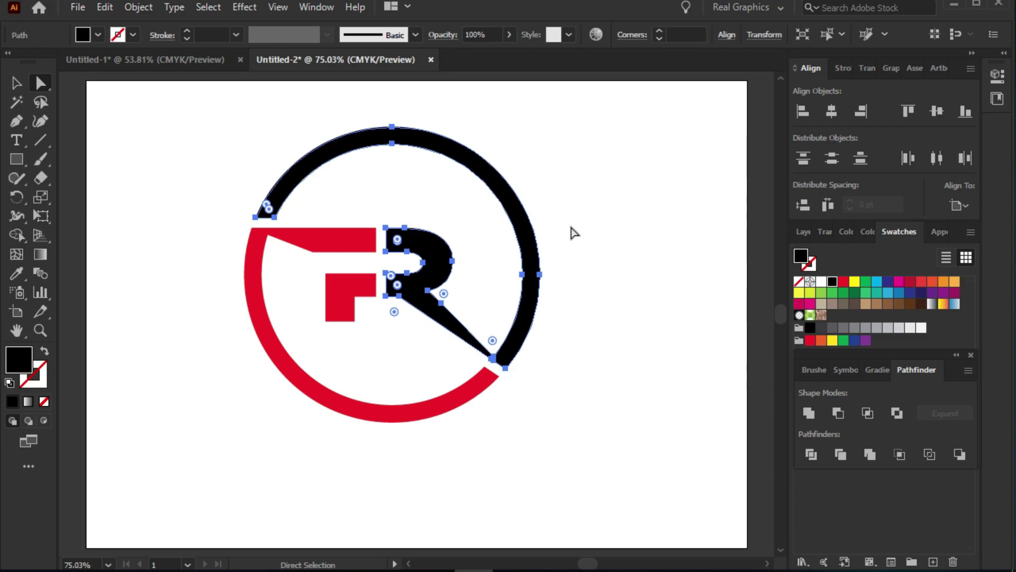
left_click(801, 231)
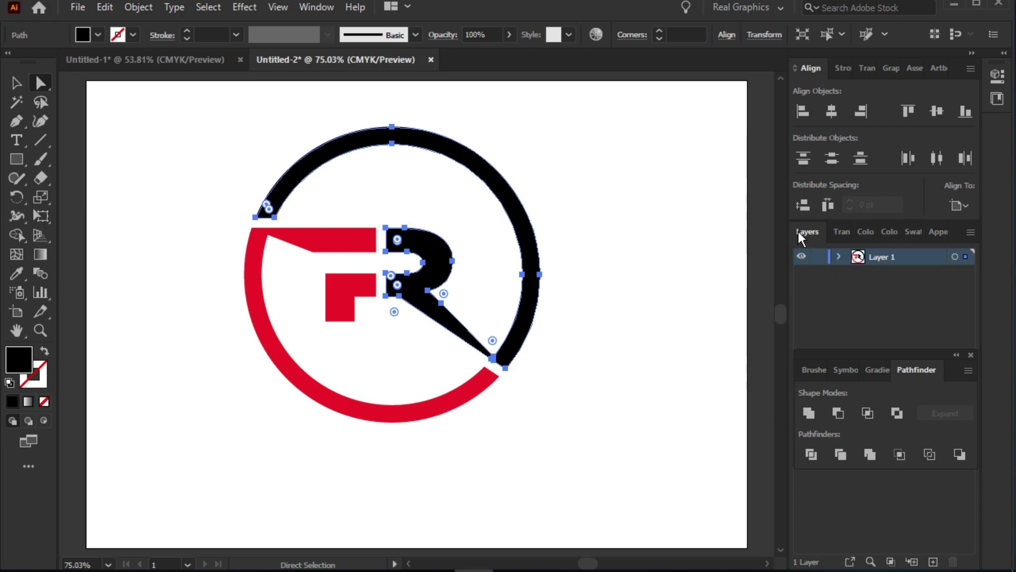
left_click(838, 256)
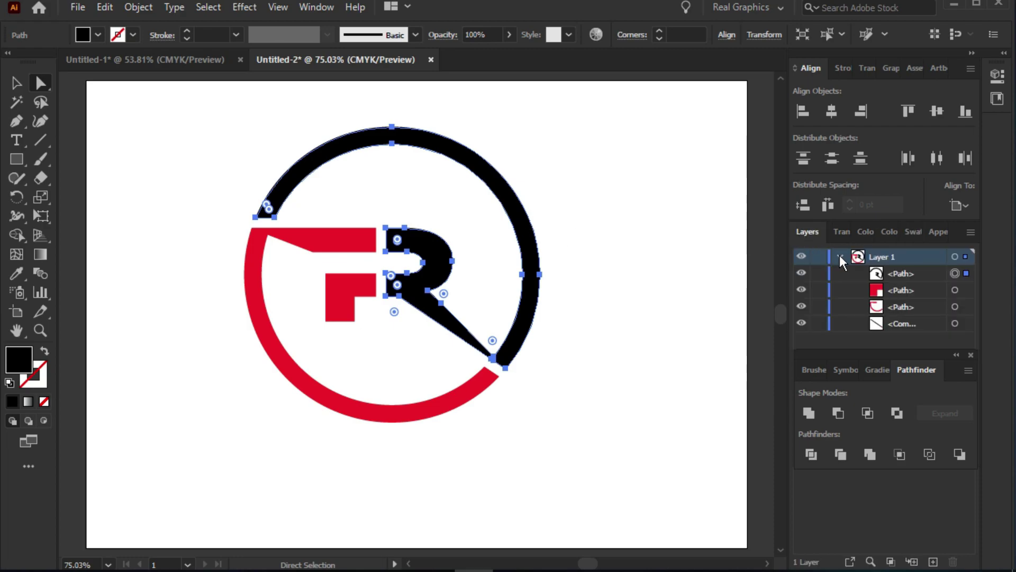
left_click(801, 273)
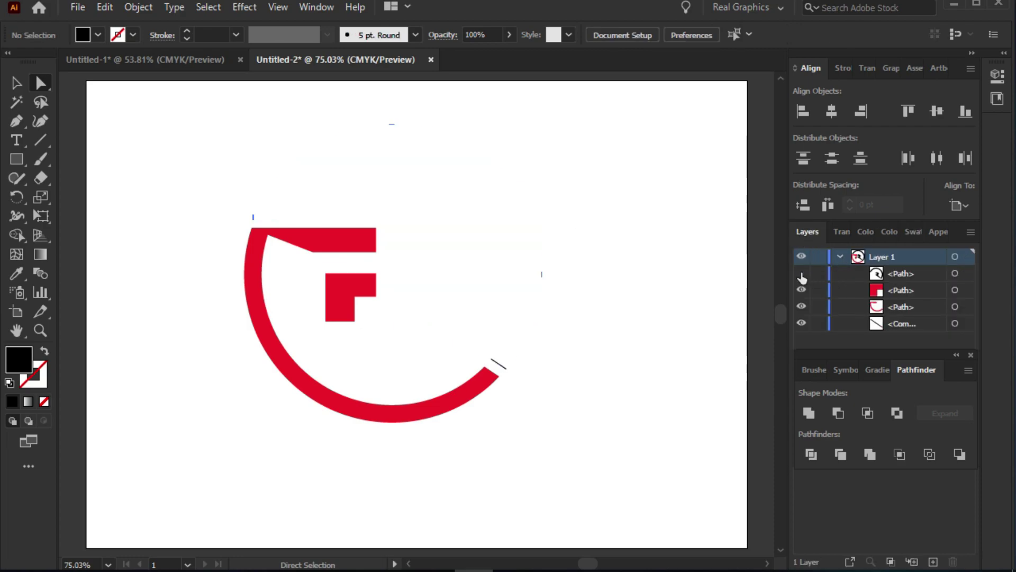
left_click(491, 360)
key("Delete")
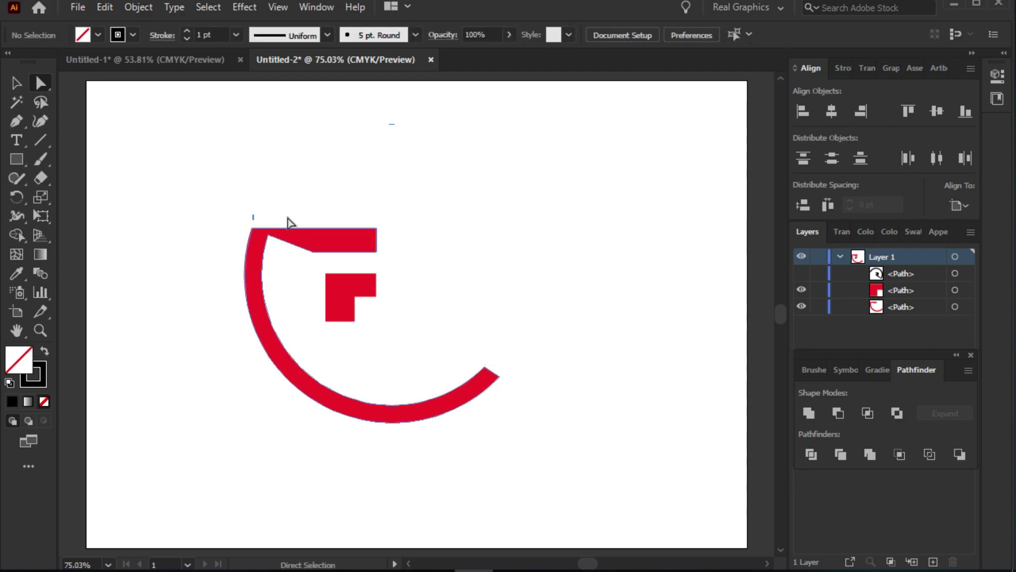
left_click(800, 273)
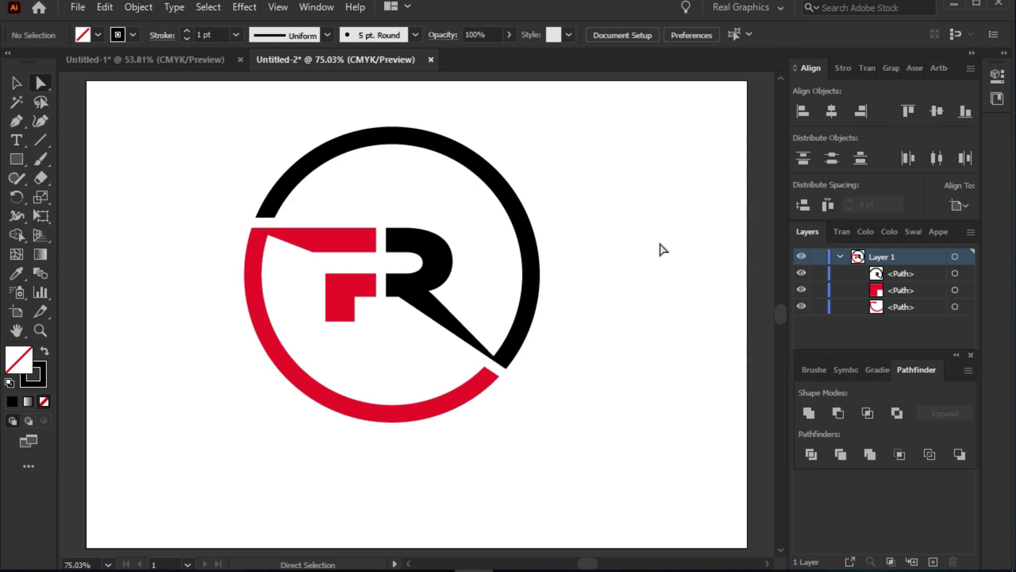
Step: Group all the red and black logo pieces and copy the group
left_click_drag(582, 114, 211, 402)
key("v")
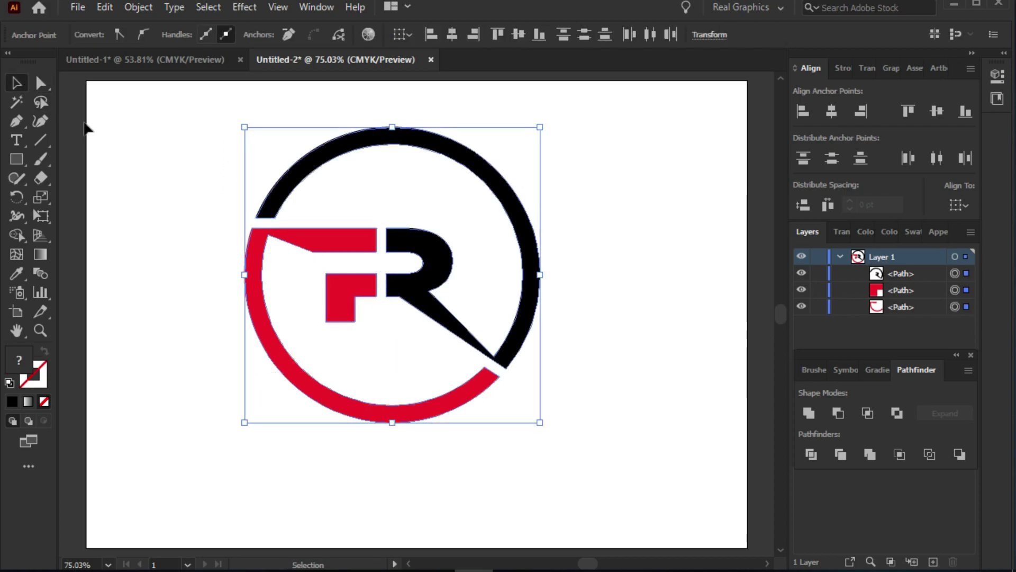
left_click(377, 163)
left_click_drag(560, 122, 181, 376)
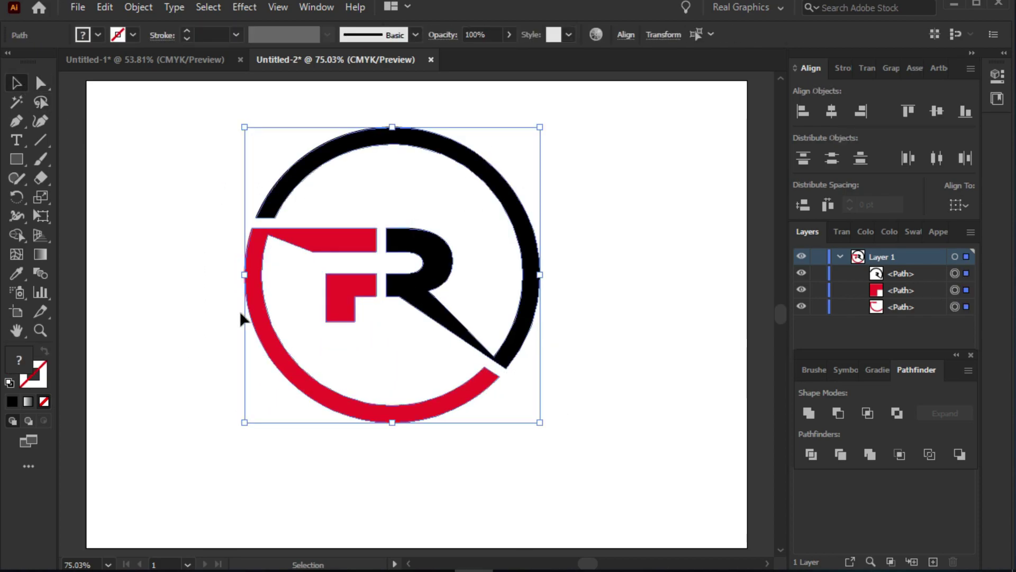
right_click(340, 143)
left_click(363, 242)
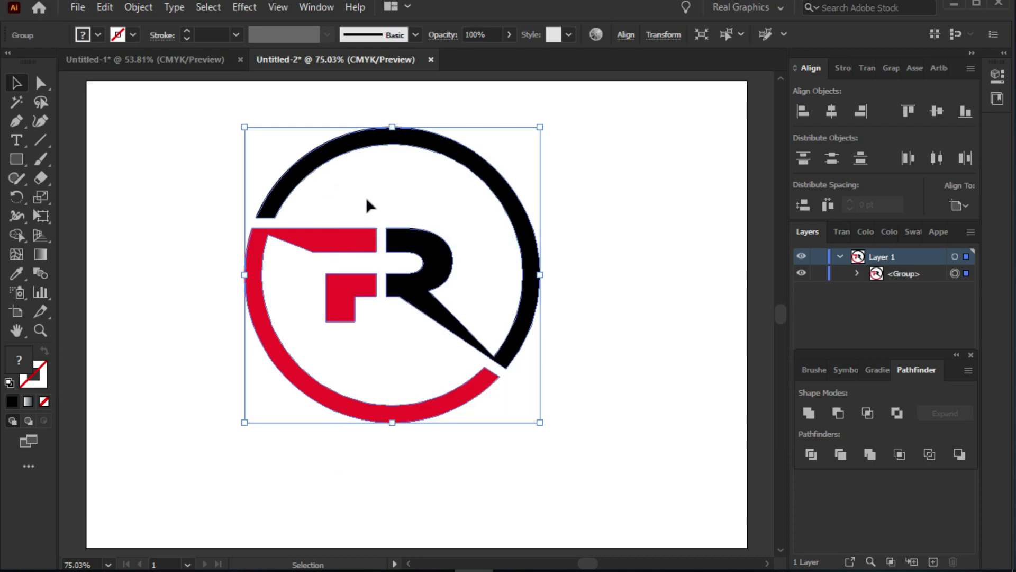
right_click(370, 140)
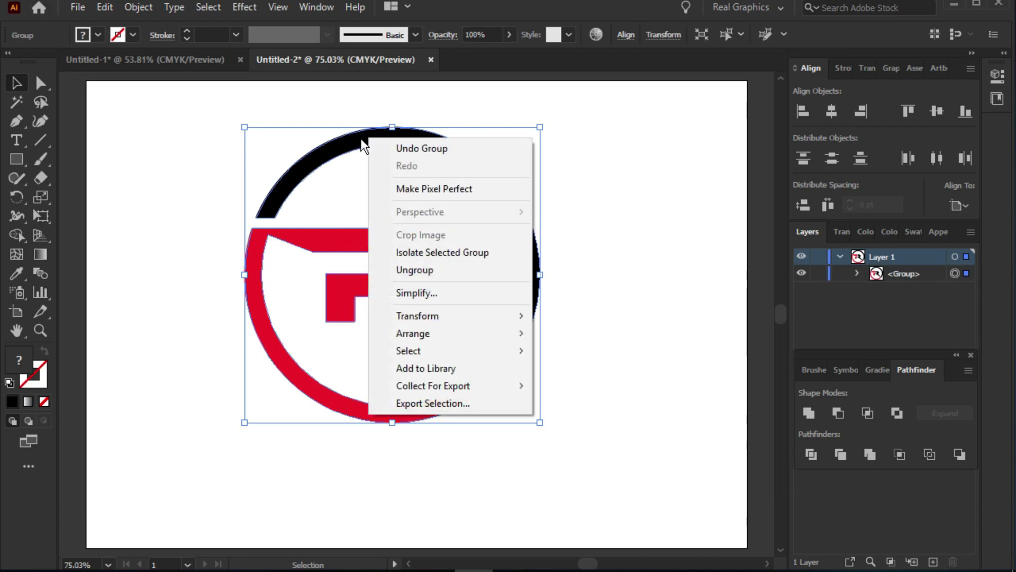
left_click(363, 141)
left_click(108, 7)
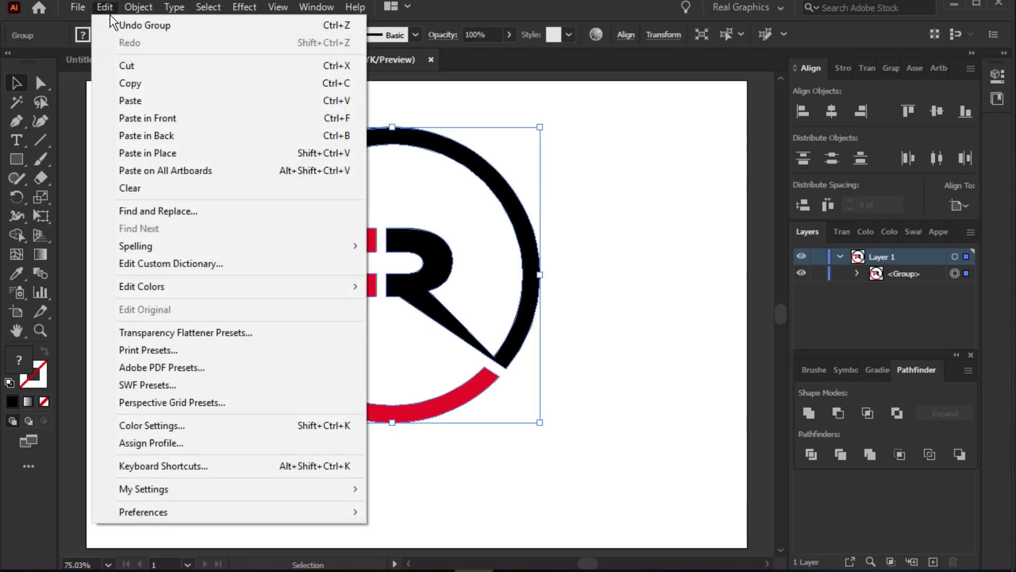
left_click(122, 81)
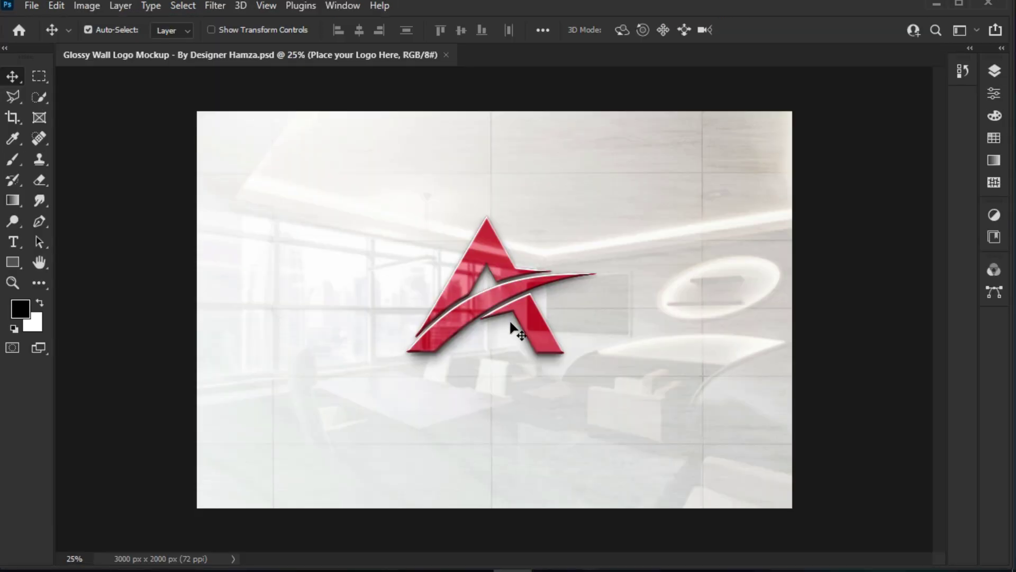
Step: In Photoshop's Glossy Wall Logo Mockup, open the "Place your Logo Here" smart object and delete its red letter A logo
left_click(504, 291)
left_click(994, 70)
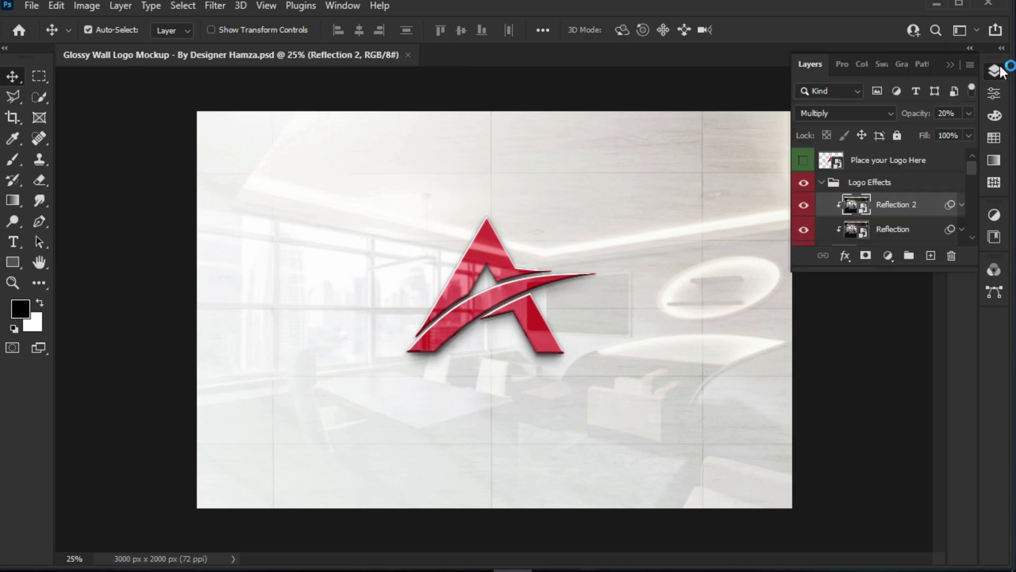
double_click(829, 160)
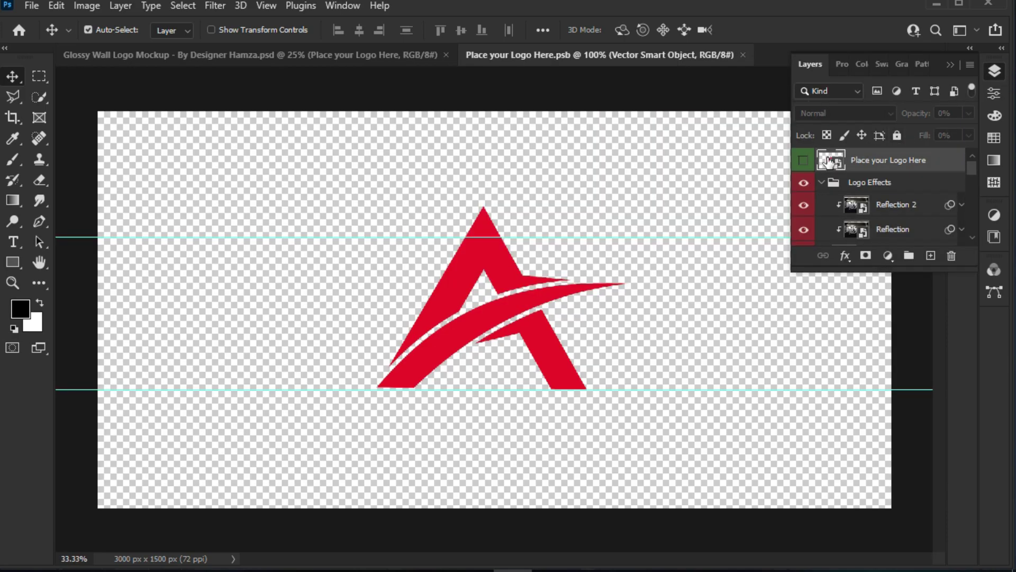
left_click(497, 263)
left_click_drag(497, 263, 503, 272)
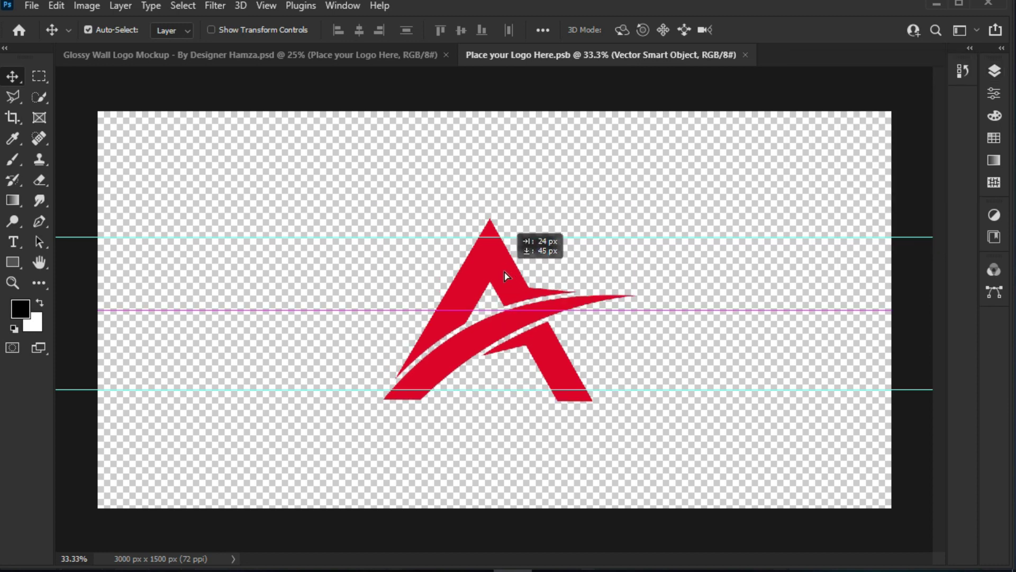
key("Delete")
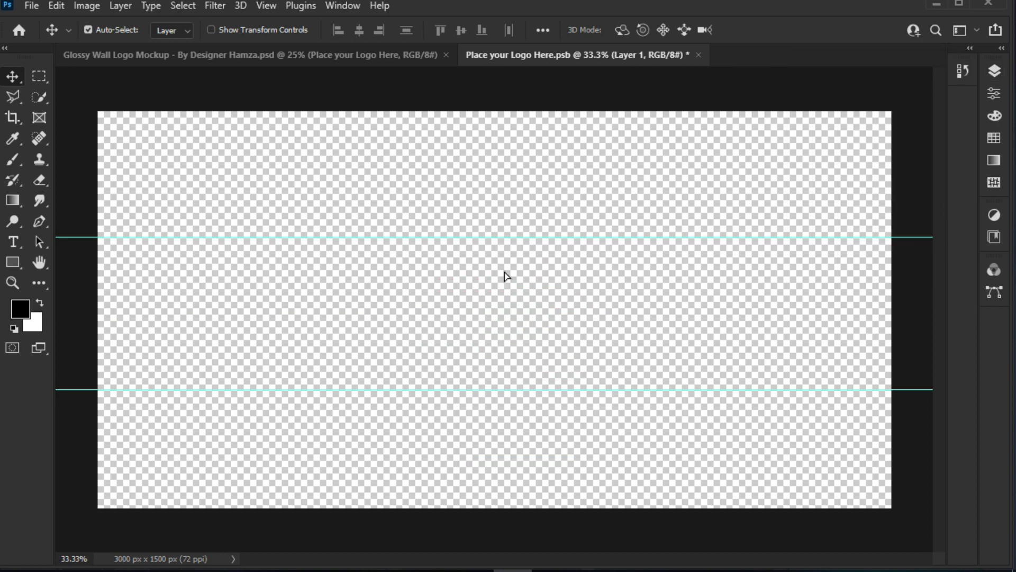
Step: Paste the copied logo as pixels and enlarge it about its centre to roughly three quarters of the canvas height
key("ctrl+v")
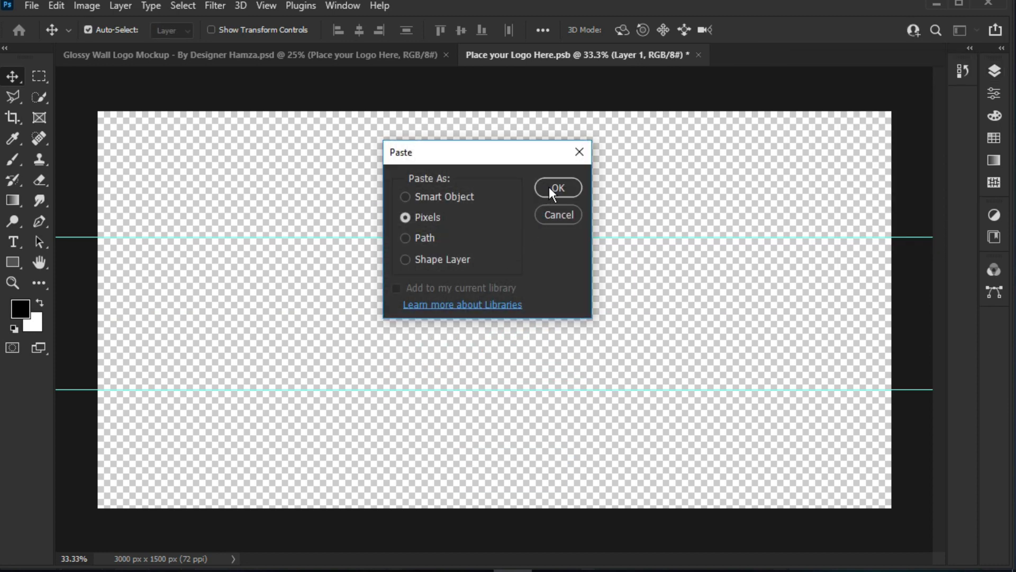
left_click(550, 188)
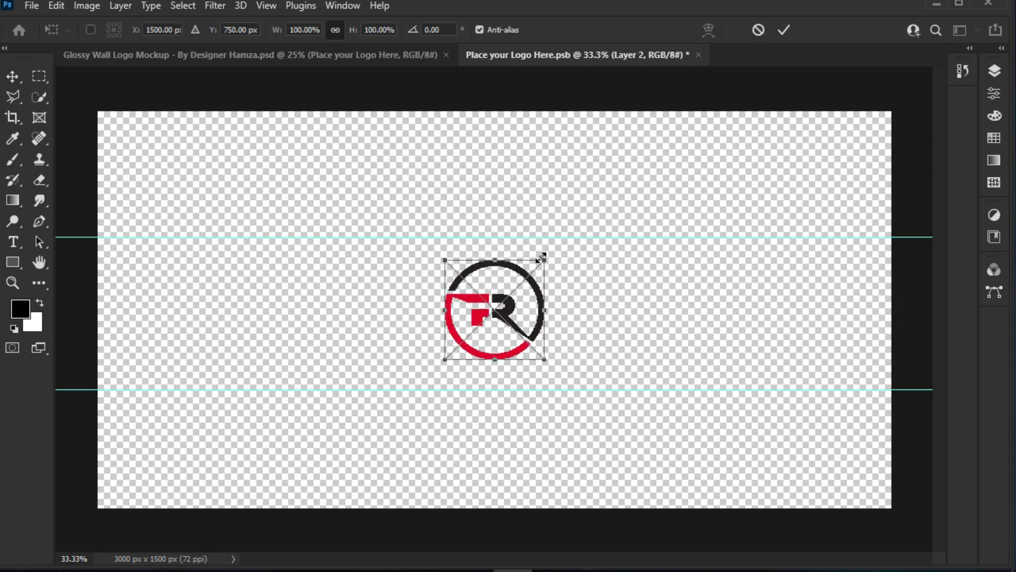
left_click_drag(545, 258, 601, 198)
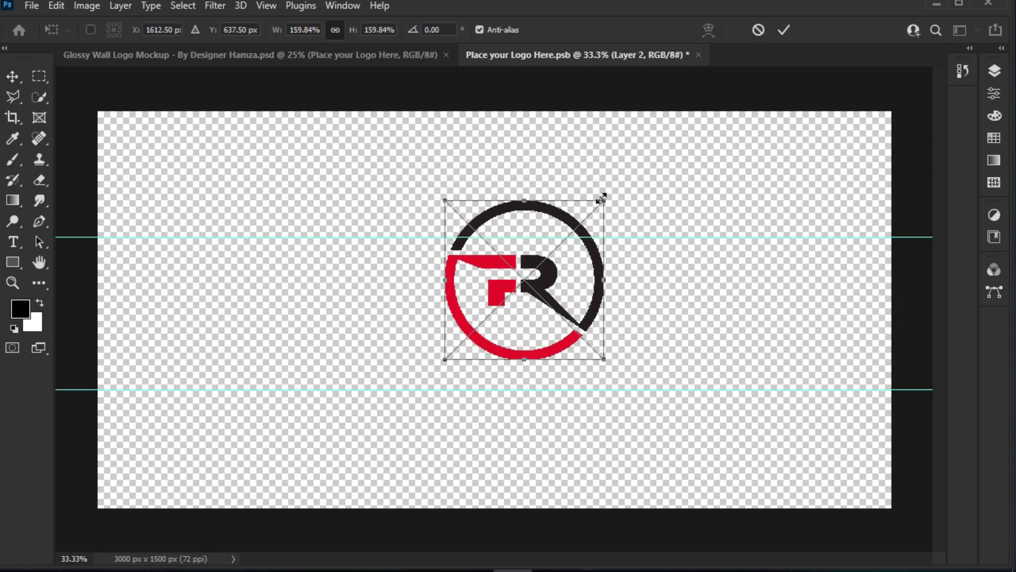
key("ctrl+z")
left_click_drag(550, 258, 654, 142)
left_click_drag(632, 208, 687, 131)
left_click_drag(640, 170, 593, 203)
left_click(783, 30)
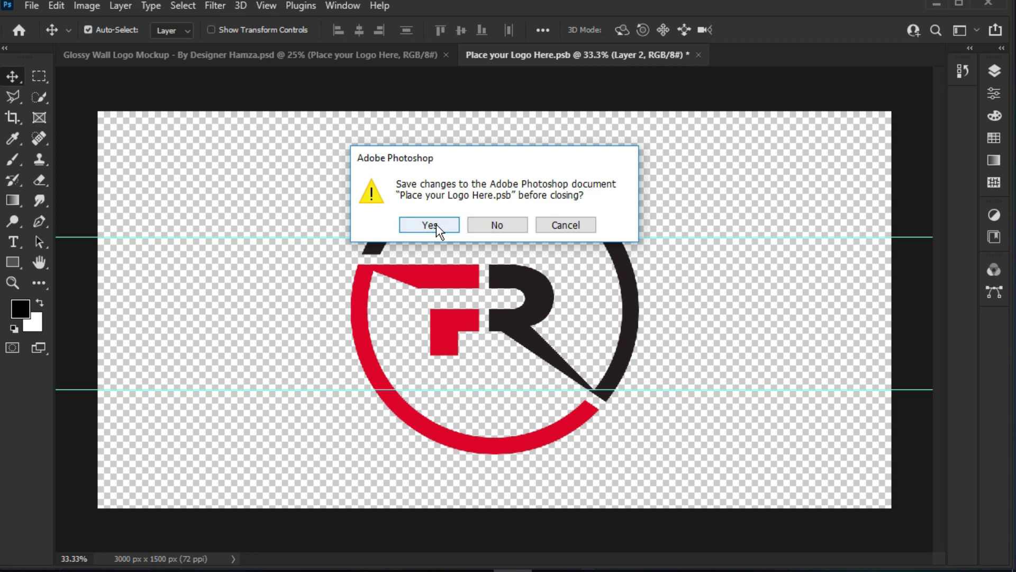
Step: Save the smart object's changes on closing it to update the wall mockup
left_click(429, 225)
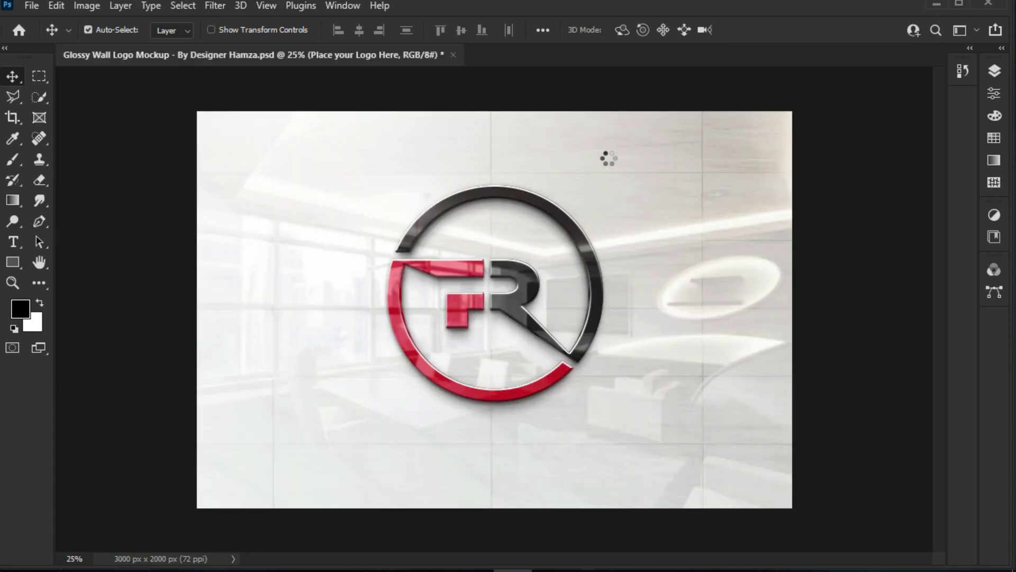